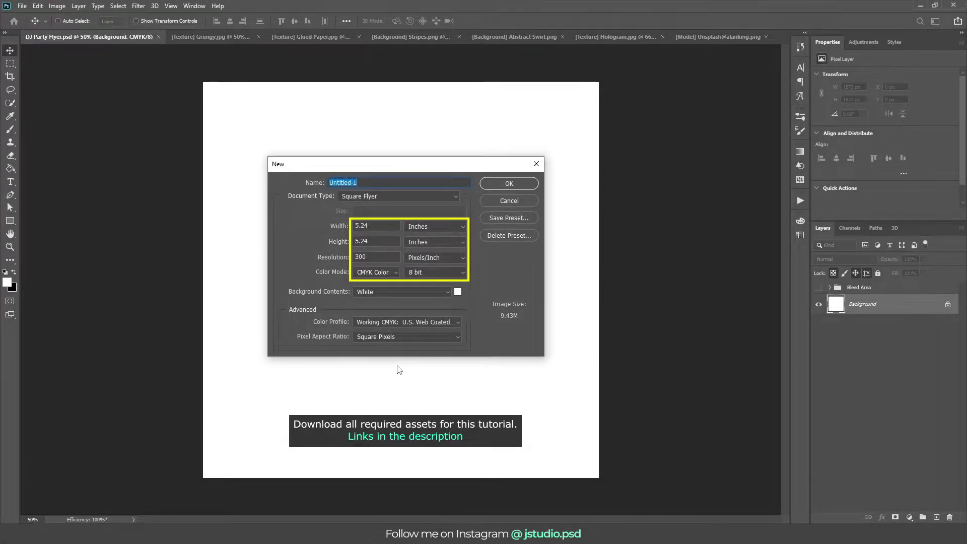
Create the Square Flyer document: 5.24 × 5.24 in, 300 ppi, CMYK, white background.
key("Return")
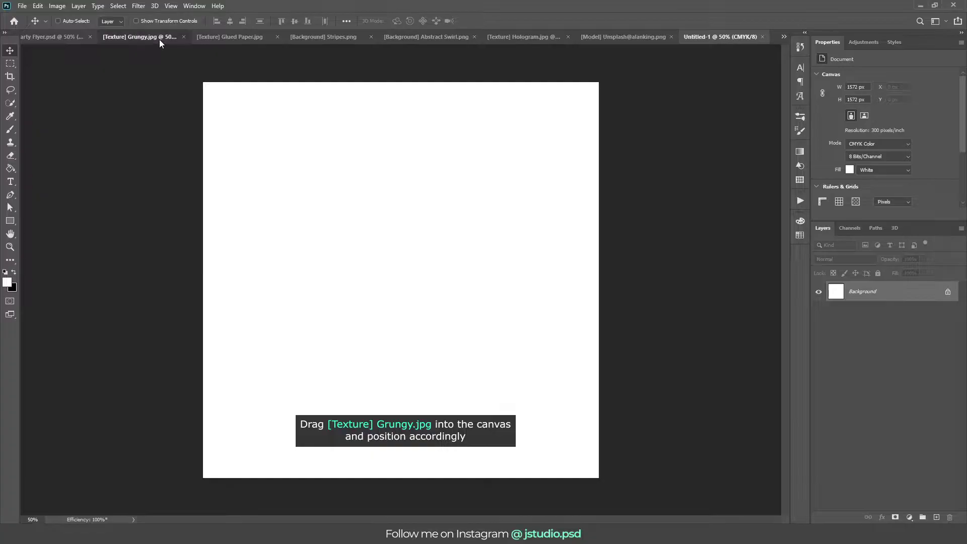
Drag the grungy texture into the flyer as a new layer.
left_click(160, 43)
mouse_move(218, 113)
left_mouse_down()
mouse_move(84, 45)
mouse_move(302, 162)
left_mouse_up()
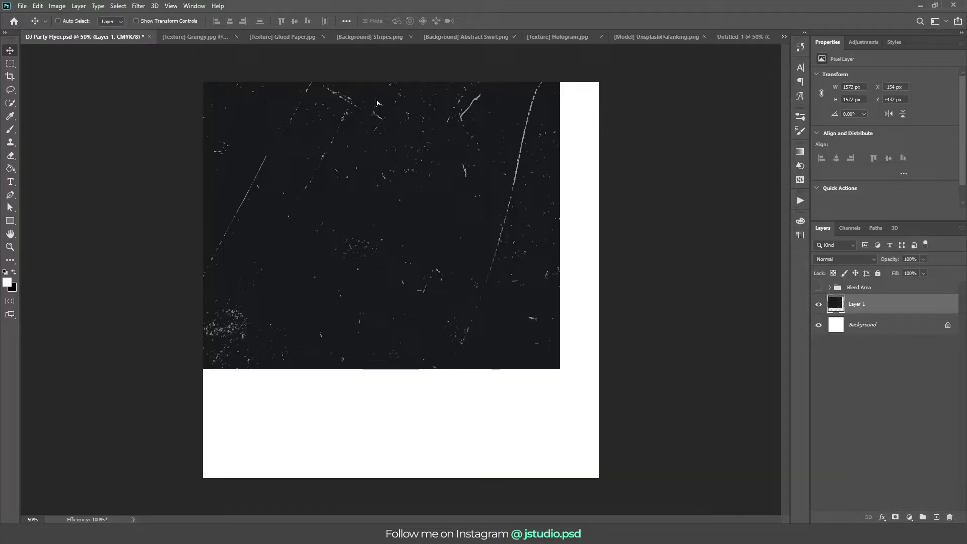
mouse_move(374, 99)
left_mouse_down()
mouse_move(430, 191)
mouse_move(409, 204)
left_mouse_up()
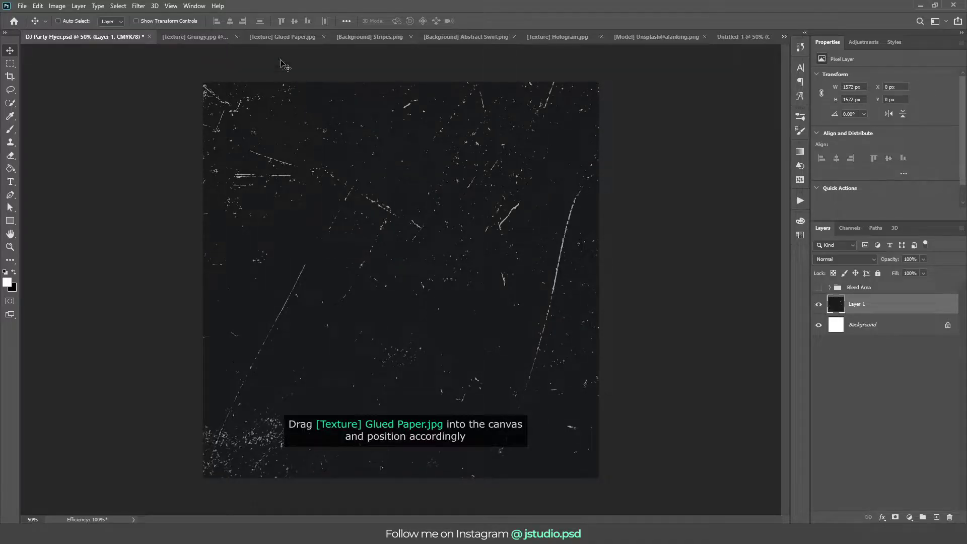
Add the glued paper texture flush with the canvas and set it to Linear Burn.
left_click(282, 37)
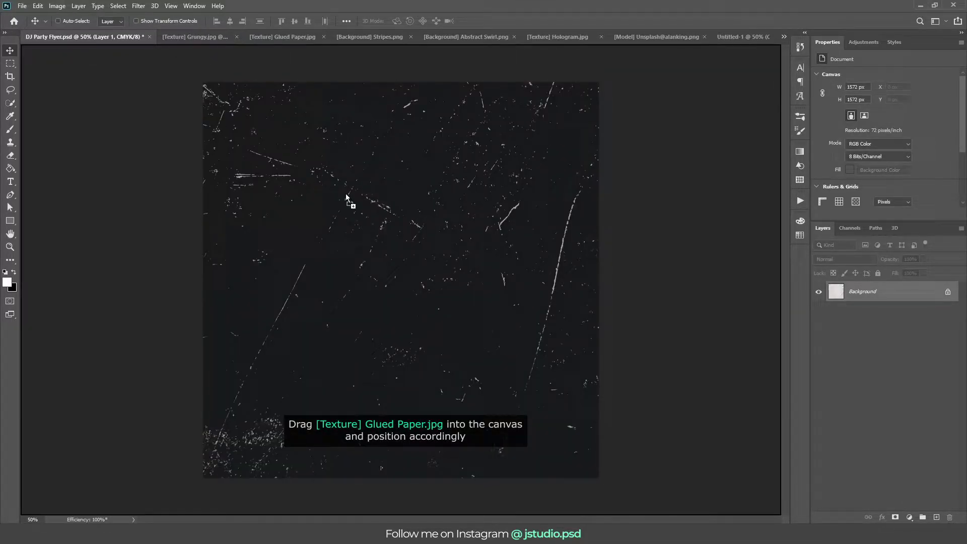
left_click_drag(85, 43, 350, 197)
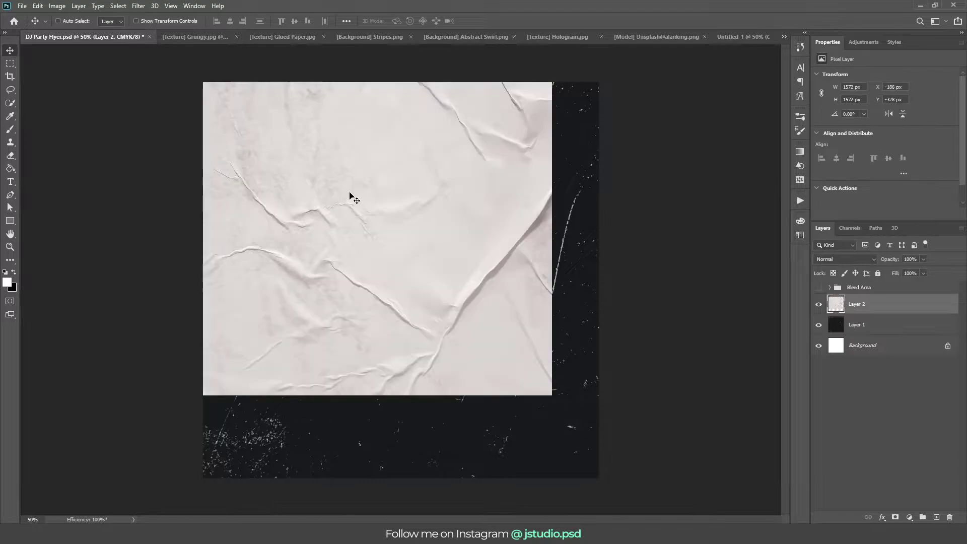
left_click_drag(264, 121, 312, 205)
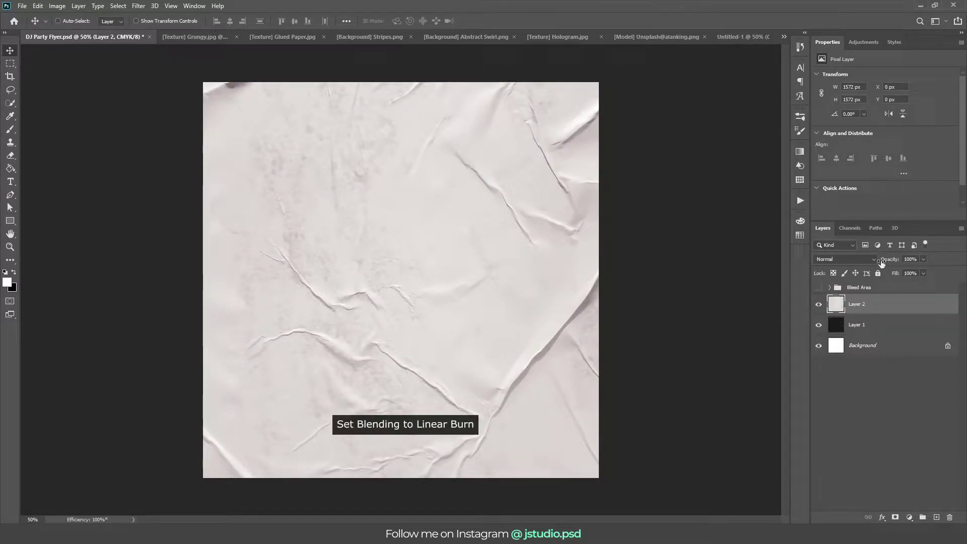
left_click(874, 260)
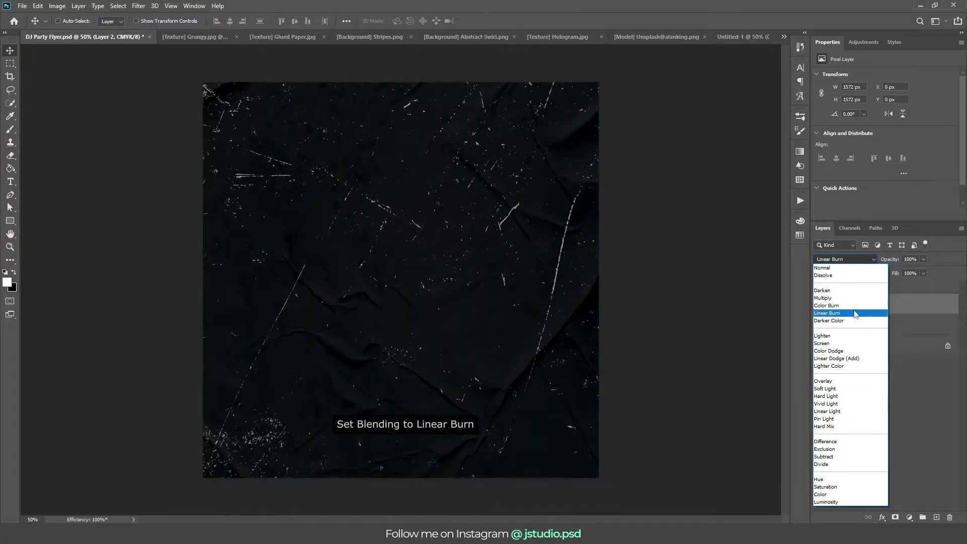
left_click(854, 313)
left_click(819, 305)
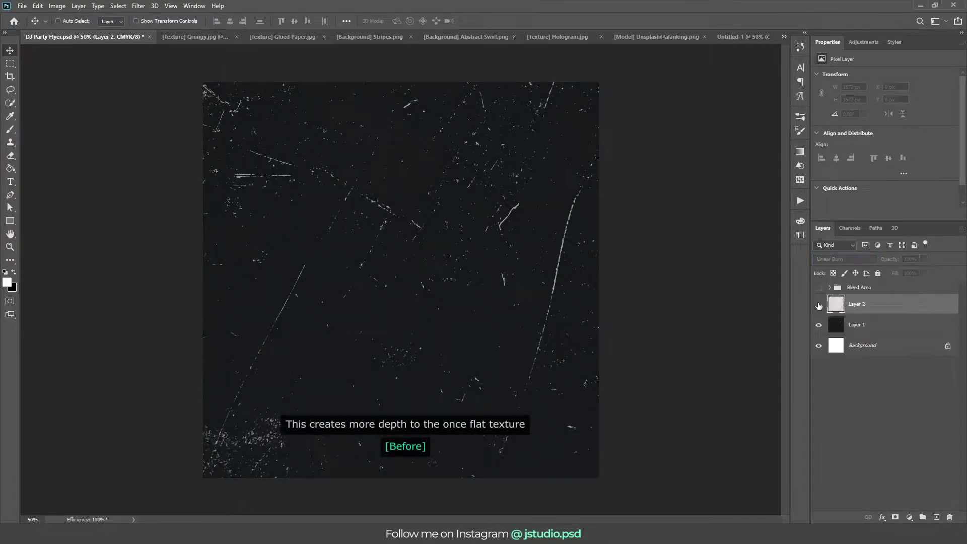
left_click(818, 305)
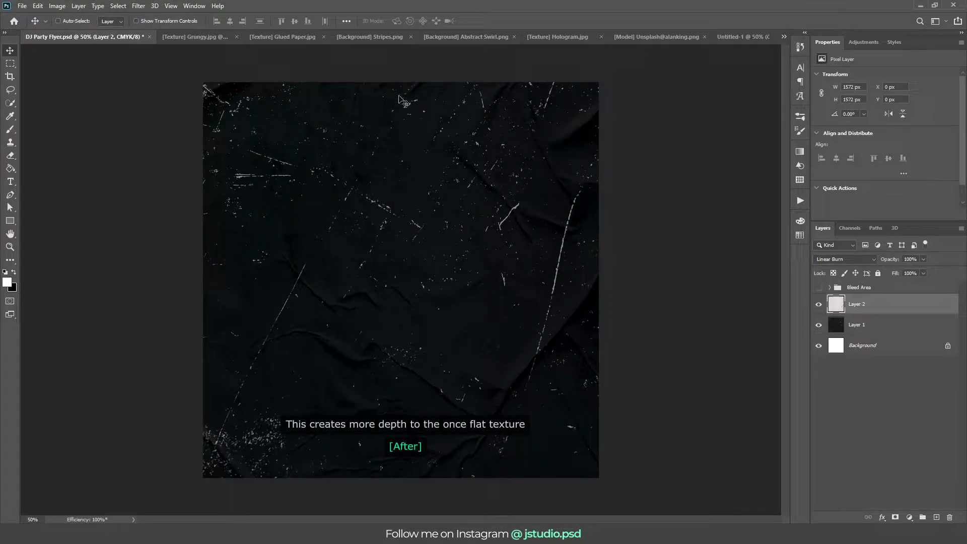
left_click(380, 37)
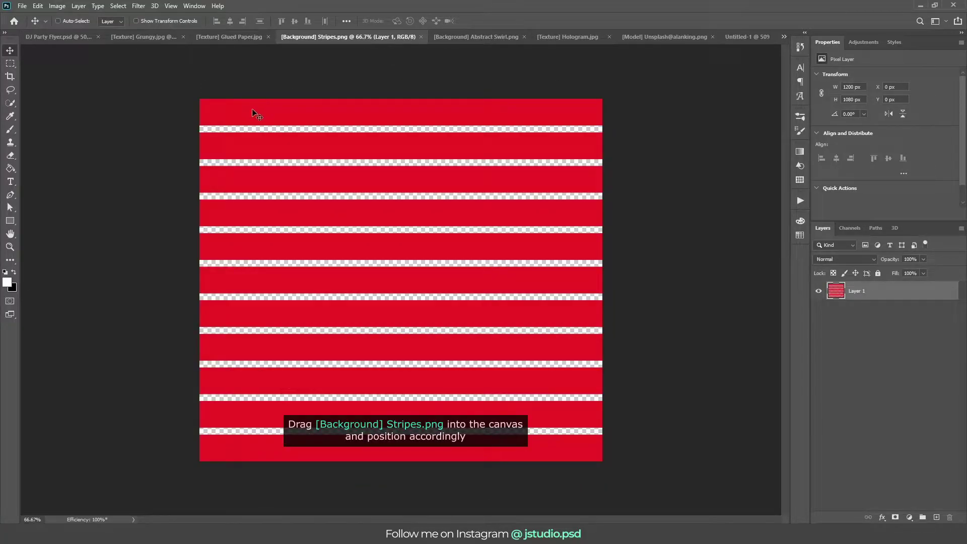
Place the red stripes in the flyer and swirl them with Liquify's Forward Warp.
mouse_move(252, 110)
left_mouse_down()
mouse_move(216, 123)
mouse_move(387, 198)
mouse_move(428, 240)
left_mouse_up()
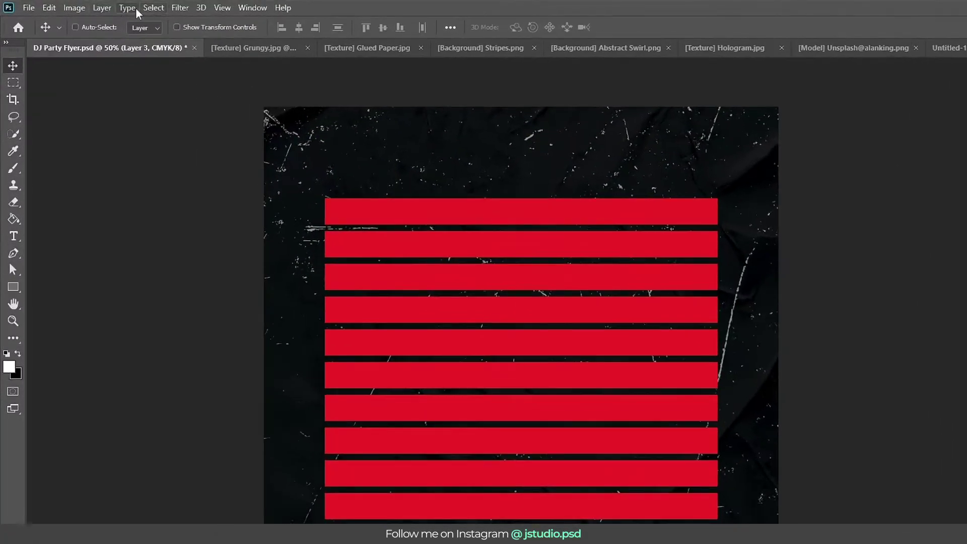
left_click(173, 9)
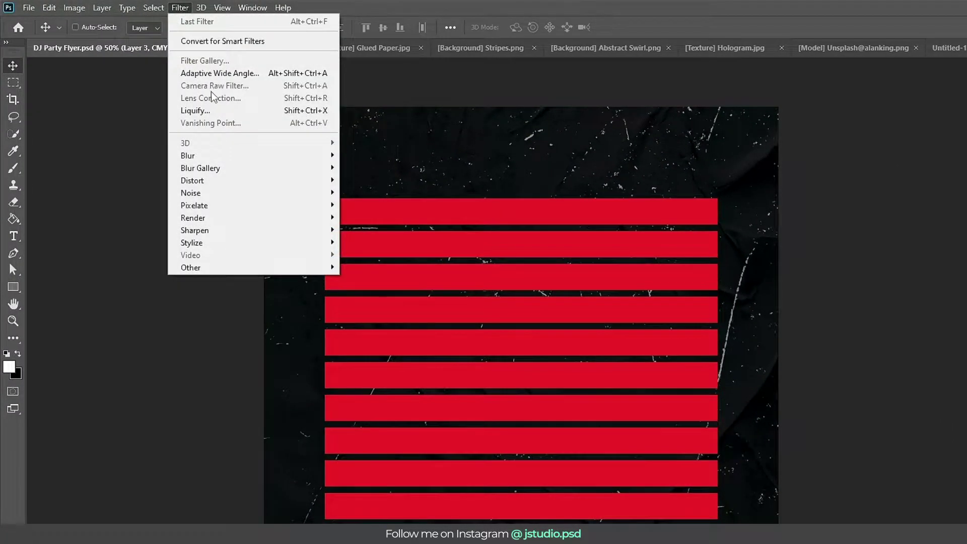
left_click(219, 111)
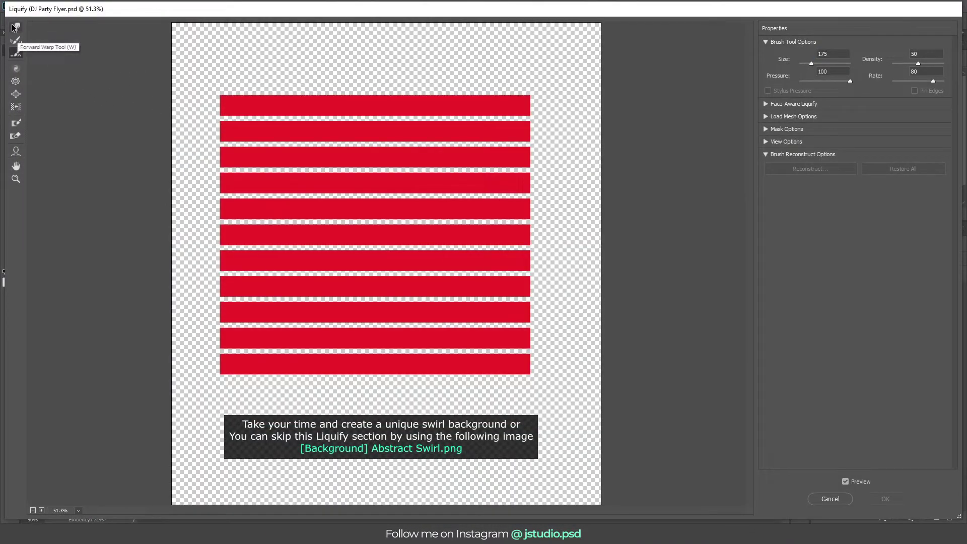
mouse_move(263, 134)
left_mouse_down()
mouse_move(312, 65)
mouse_move(385, 221)
mouse_move(443, 166)
mouse_move(492, 259)
mouse_move(388, 129)
mouse_move(253, 131)
mouse_move(173, 215)
mouse_move(216, 225)
mouse_move(201, 212)
left_mouse_up()
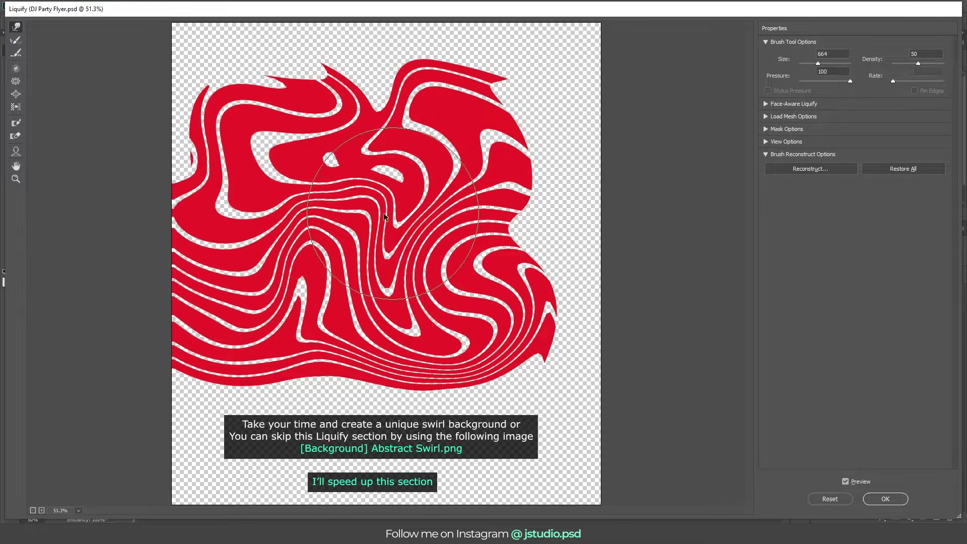
key("bracketleft")
mouse_move(511, 144)
left_mouse_down()
mouse_move(529, 54)
mouse_move(604, 237)
mouse_move(494, 382)
mouse_move(283, 359)
mouse_move(173, 367)
mouse_move(324, 54)
mouse_move(332, 163)
mouse_move(302, 241)
left_mouse_up()
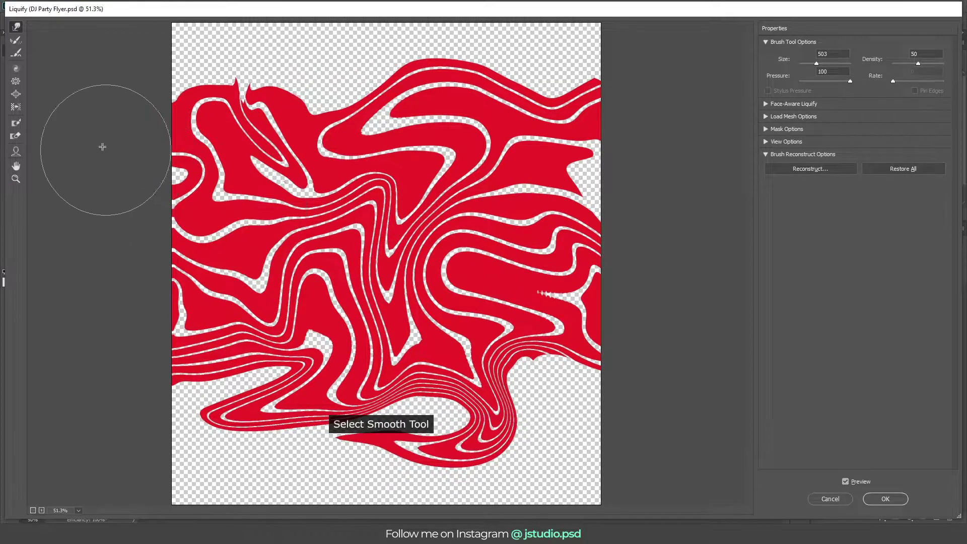
Smooth the swirl's right and top-left edges and apply the Liquify warp.
left_click(15, 53)
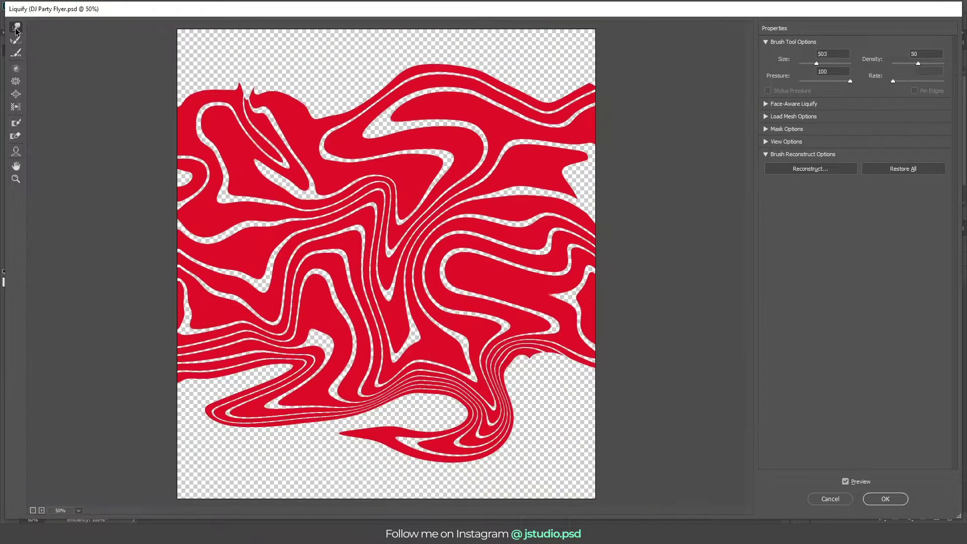
left_click_drag(578, 166, 582, 183)
left_click_drag(151, 95, 166, 106)
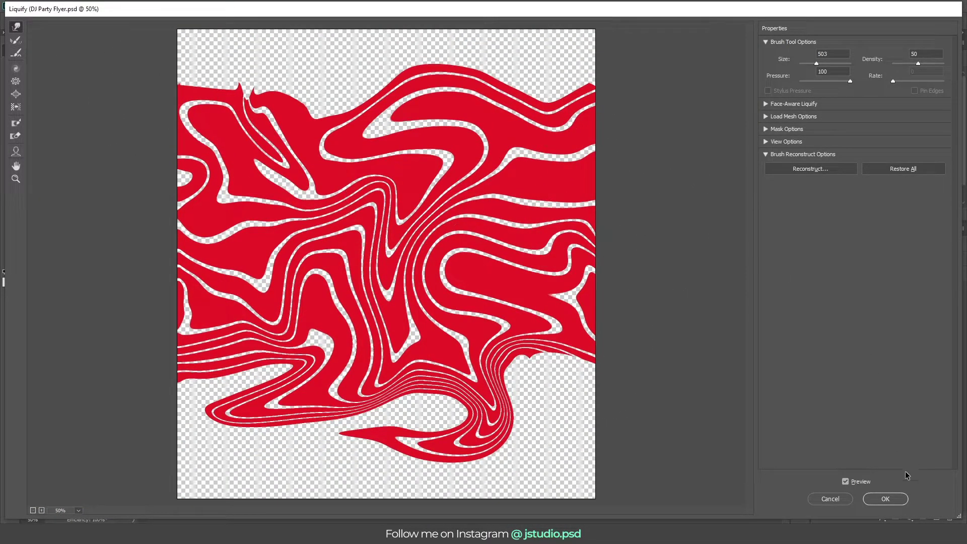
left_click(887, 499)
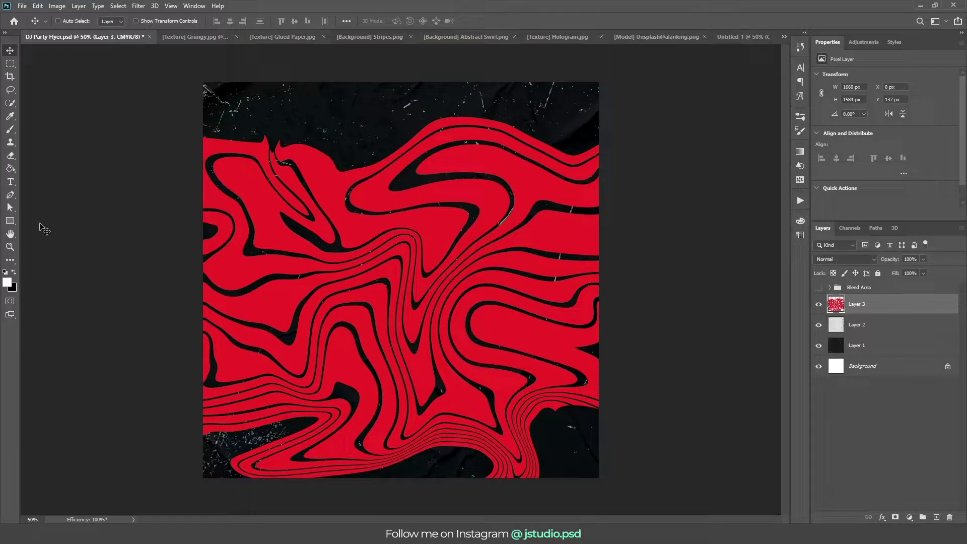
left_click(10, 221)
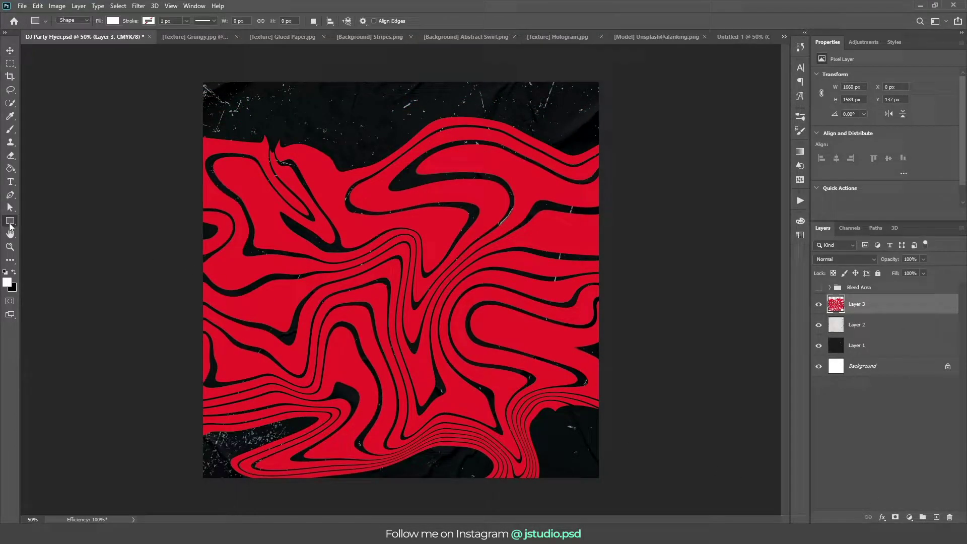
Create a 950 × 950 px white square and move it near the canvas centre.
left_click(384, 243)
type("950")
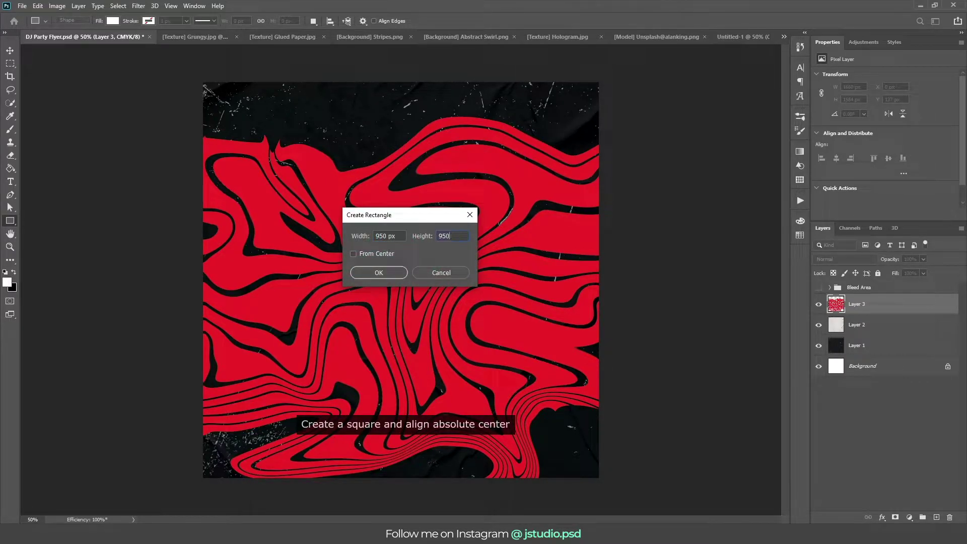
key("Return")
key("v")
left_click_drag(511, 363, 419, 293)
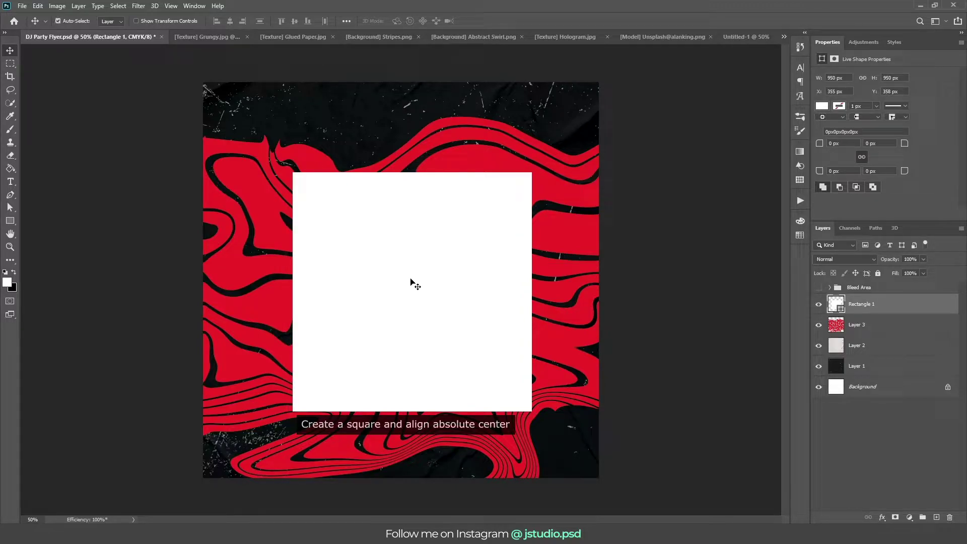
Align the square to the canvas's horizontal and vertical centres.
key("ctrl+a")
left_click(230, 21)
left_click(294, 21)
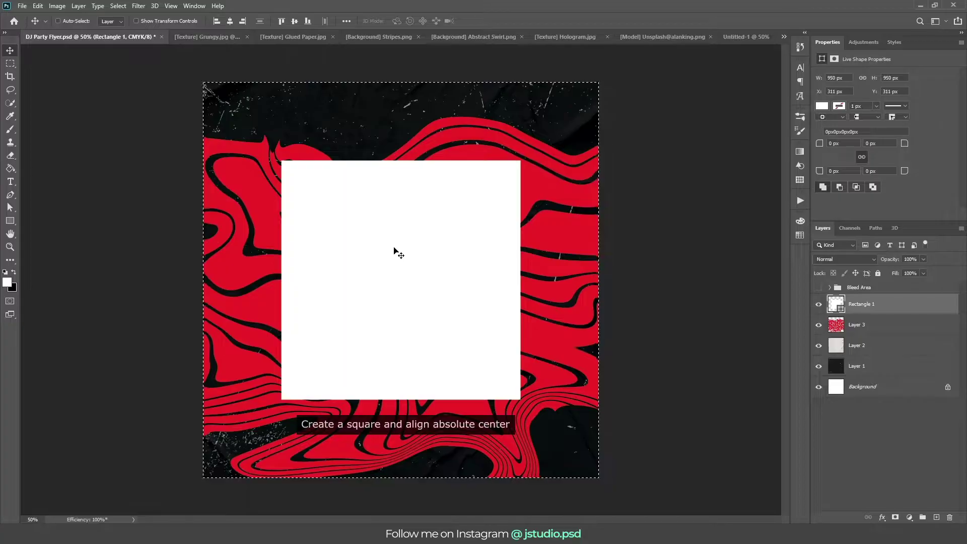
key("ctrl+d")
Hide the white square and use its outline as an unlinked mask on the red swirl layer.
left_click(818, 304)
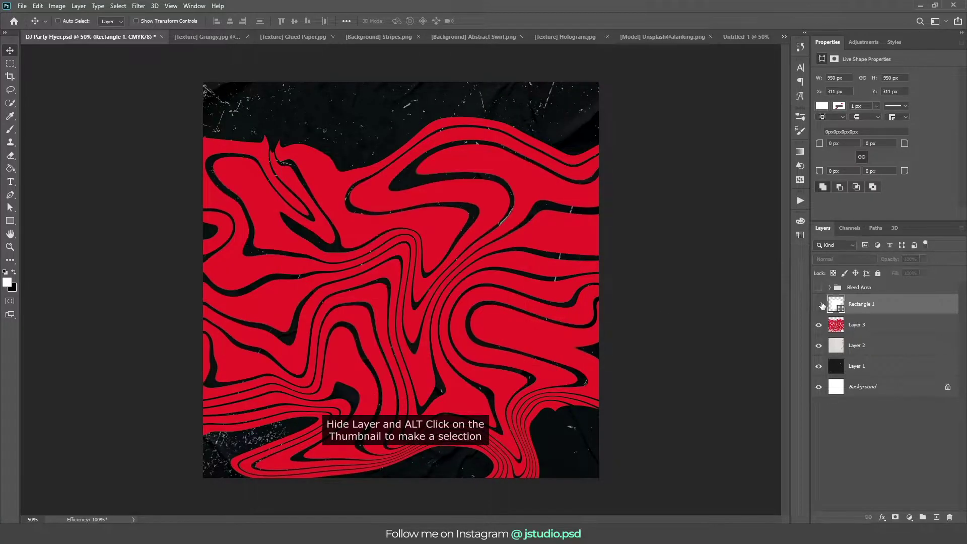
left_click(836, 304, "ctrl")
left_click(880, 331)
left_click(895, 517)
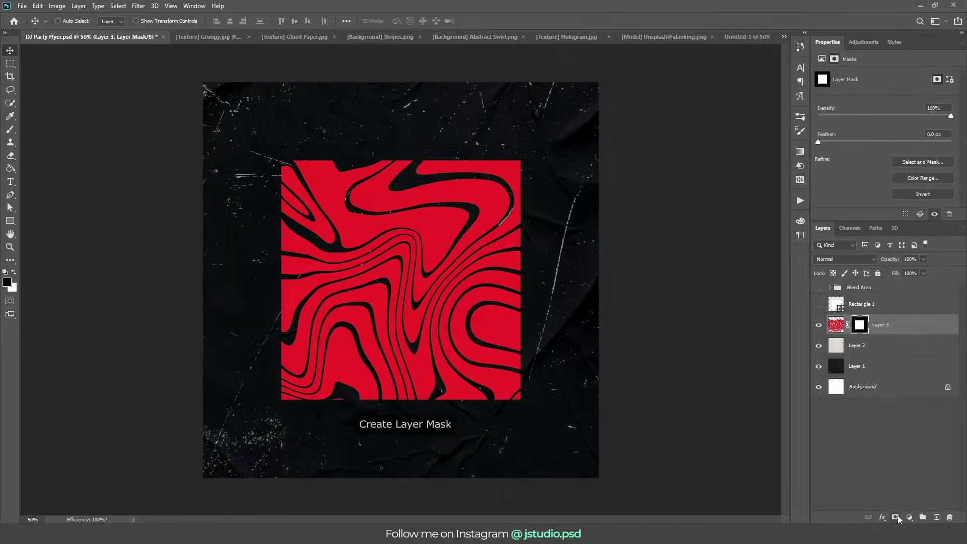
left_click(848, 325)
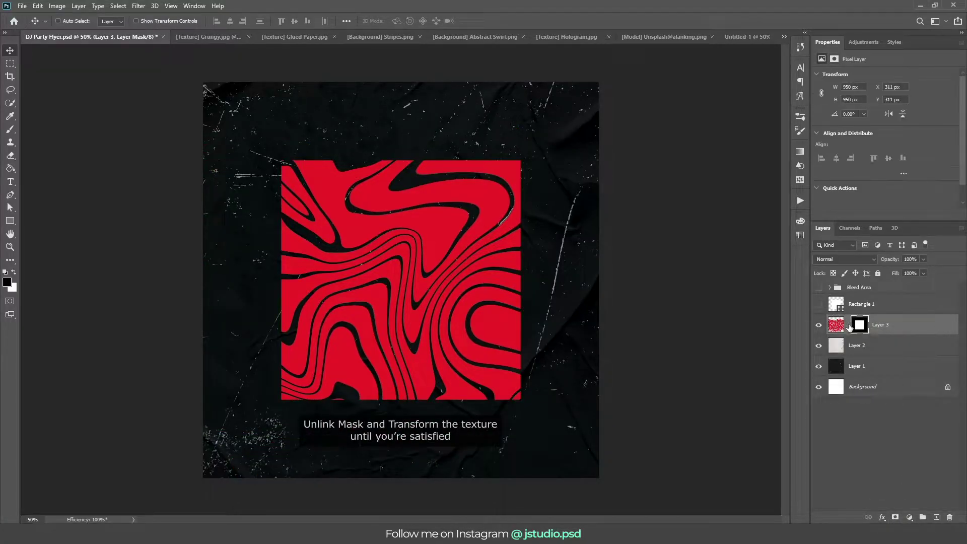
left_click(832, 326)
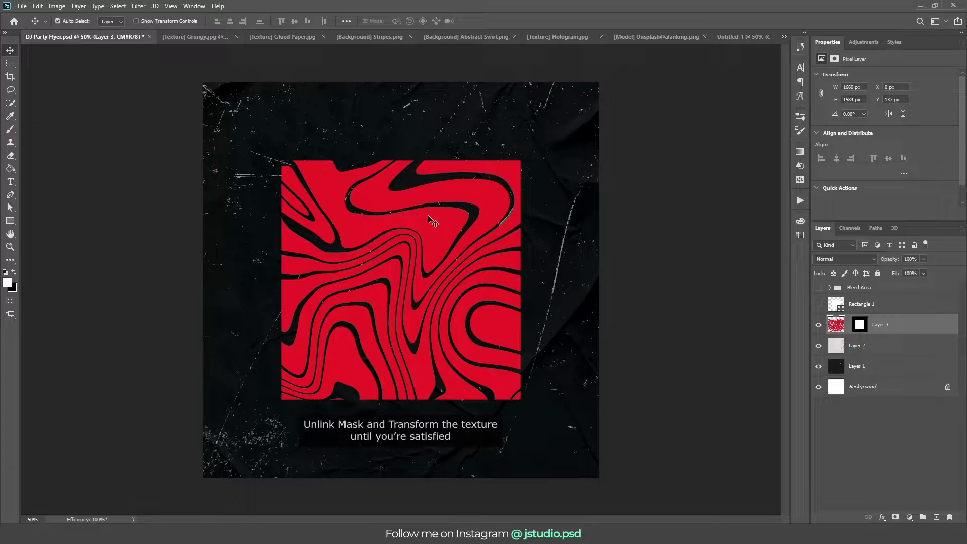
Scale the red texture up over the square and delete Rectangle 1.
key("ctrl+t")
mouse_move(624, 117)
left_mouse_down()
mouse_move(642, 71)
mouse_move(720, 116)
mouse_move(551, 221)
left_mouse_up()
key("Return")
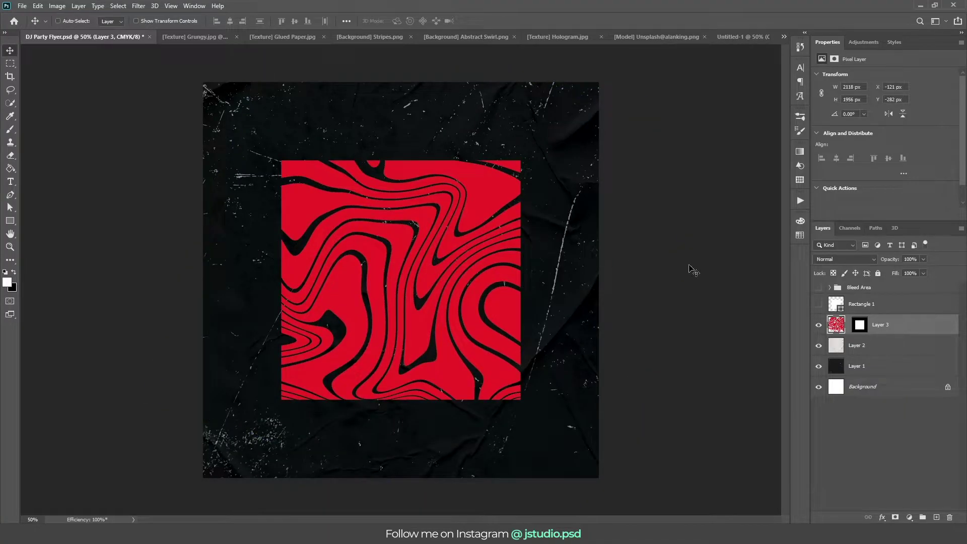
left_click(858, 306)
key("Delete")
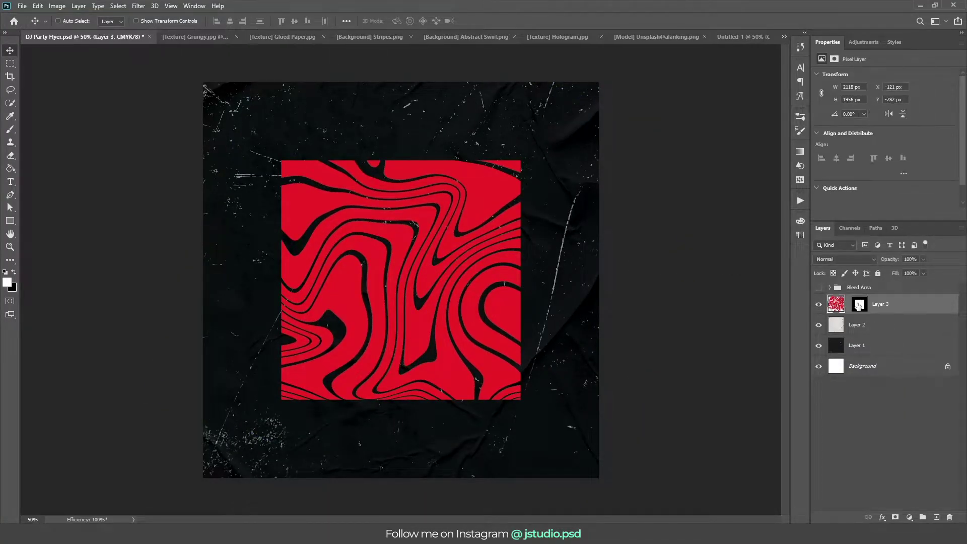
Bring Abstract Swirl.png into the flyer and hide the old distorted texture layer.
left_click(470, 36)
mouse_move(390, 121)
left_mouse_down()
mouse_move(75, 40)
mouse_move(399, 240)
left_mouse_up()
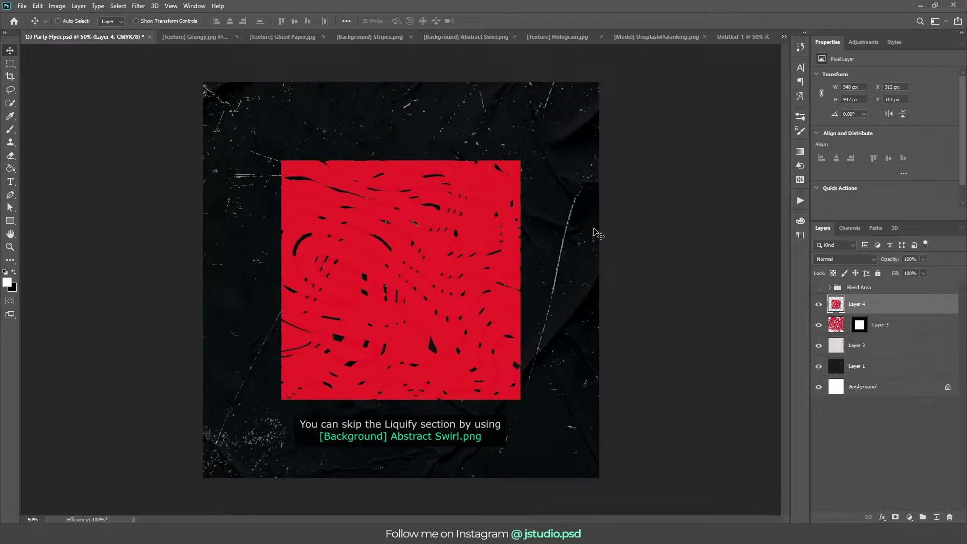
left_click(818, 325)
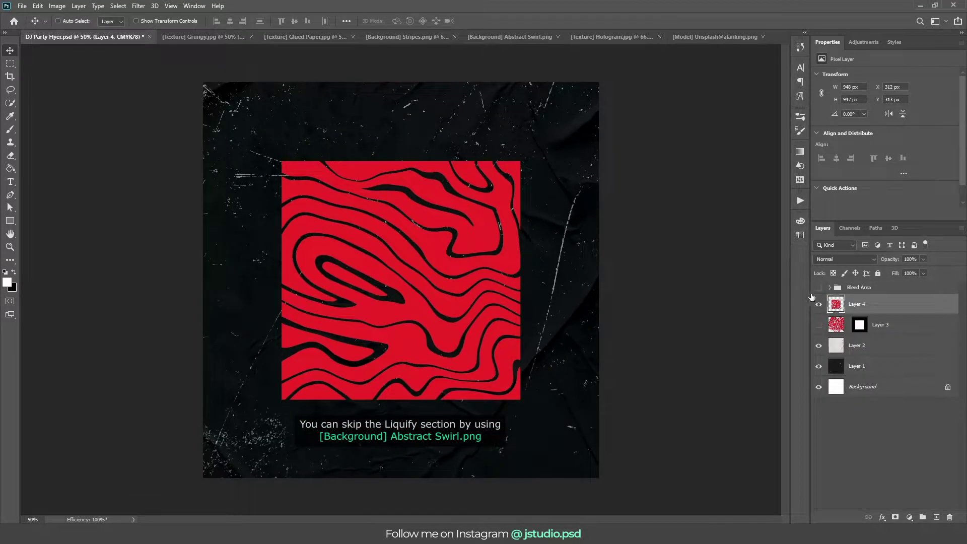
left_click(801, 70)
Add the 'The Warehouz Presents' heading with 'Craize' placed below it.
key("t")
left_click(391, 135)
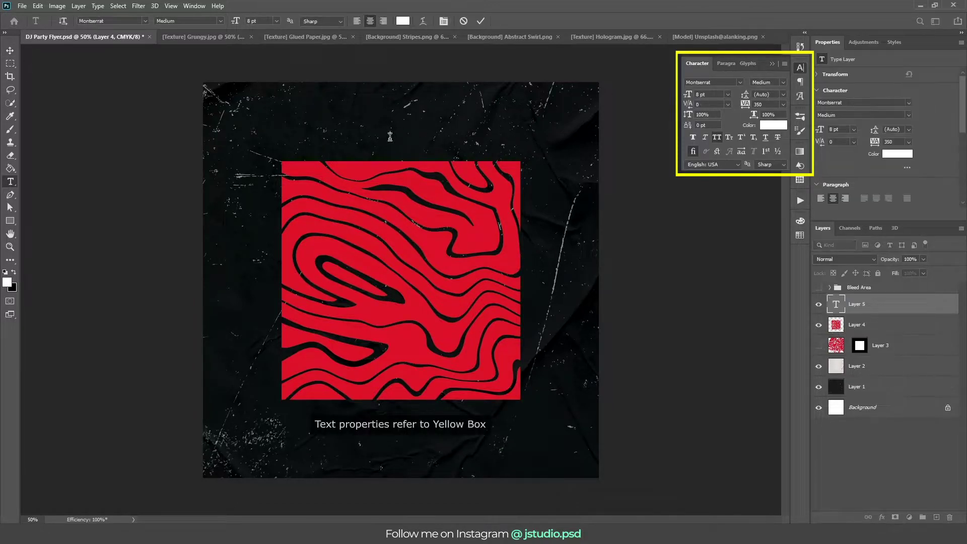
type("The Warehouz Presents")
key("ctrl+Return")
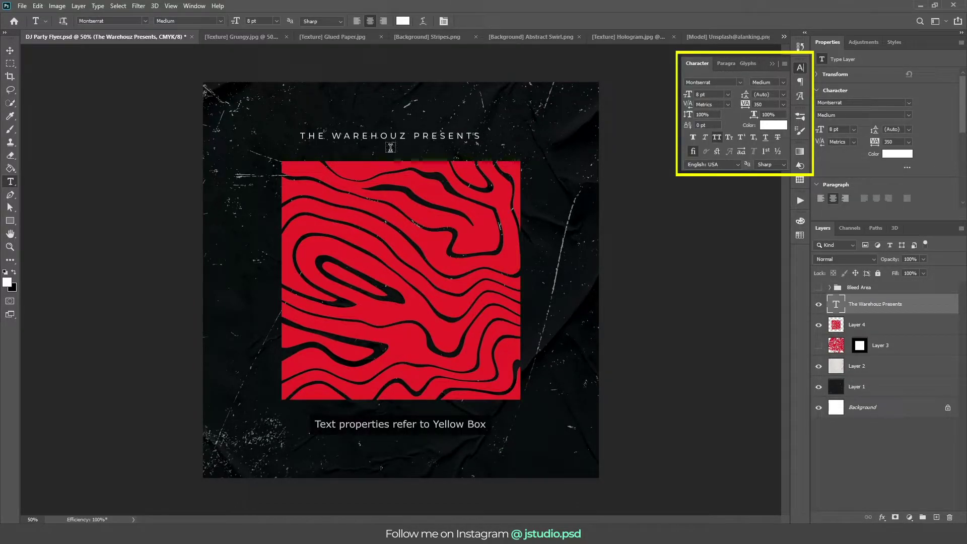
left_click(390, 178)
type("Craize")
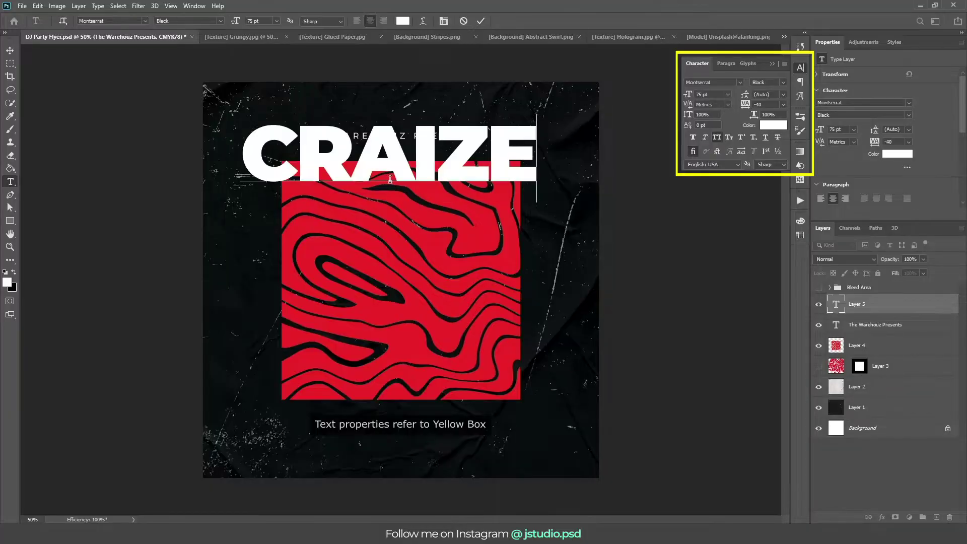
key("ctrl+Return")
key("v")
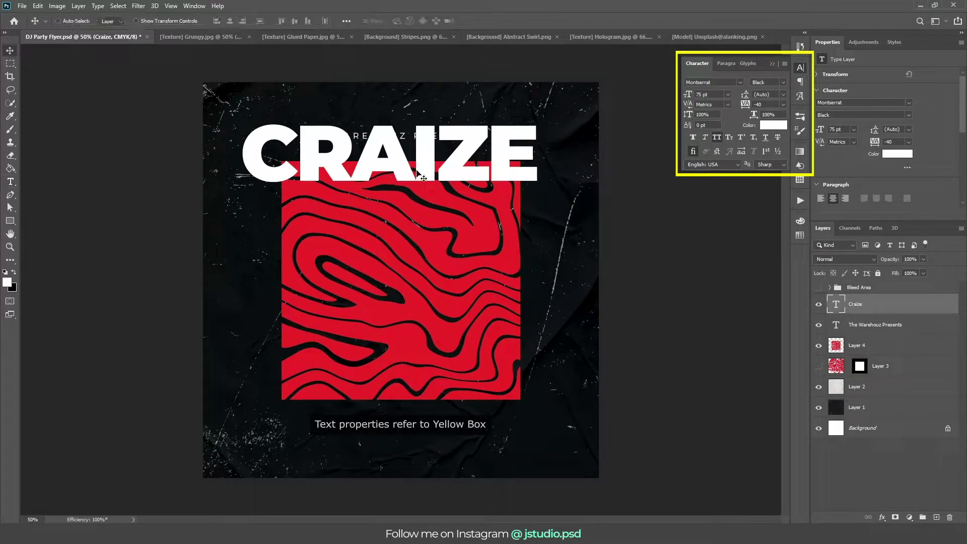
left_click_drag(442, 151, 443, 177)
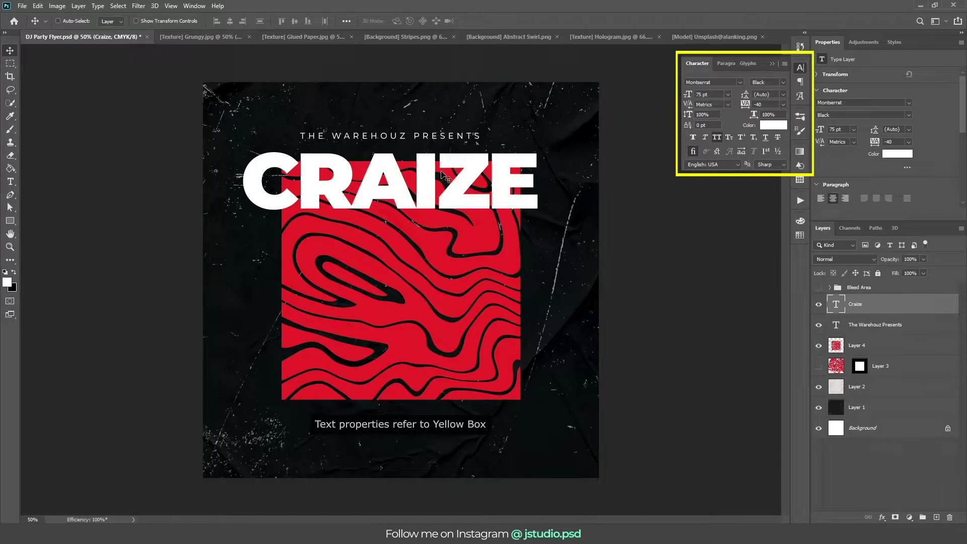
Add 'Sound' as a third text line and nudge it under CRAIZE.
key("t")
left_click(397, 252)
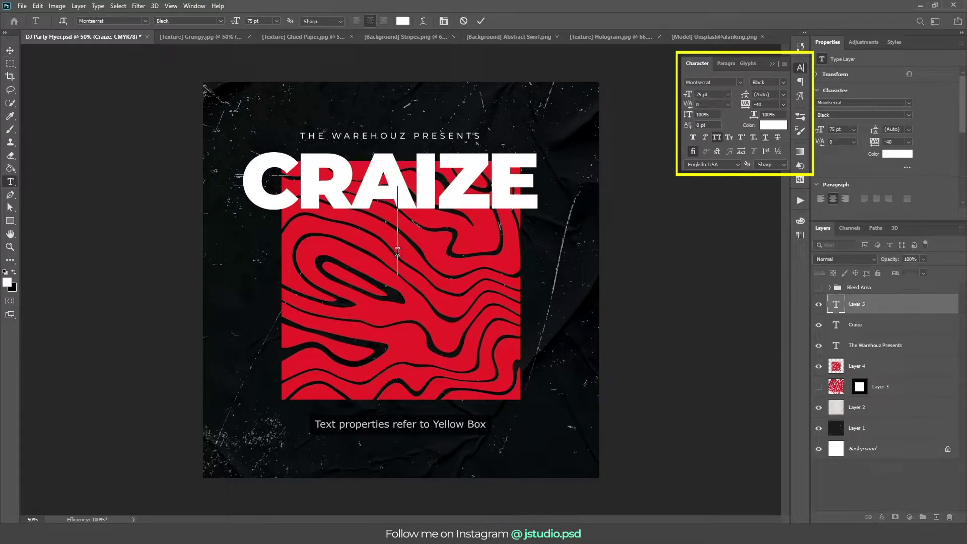
type("Sound")
key("ctrl+Return")
key("v")
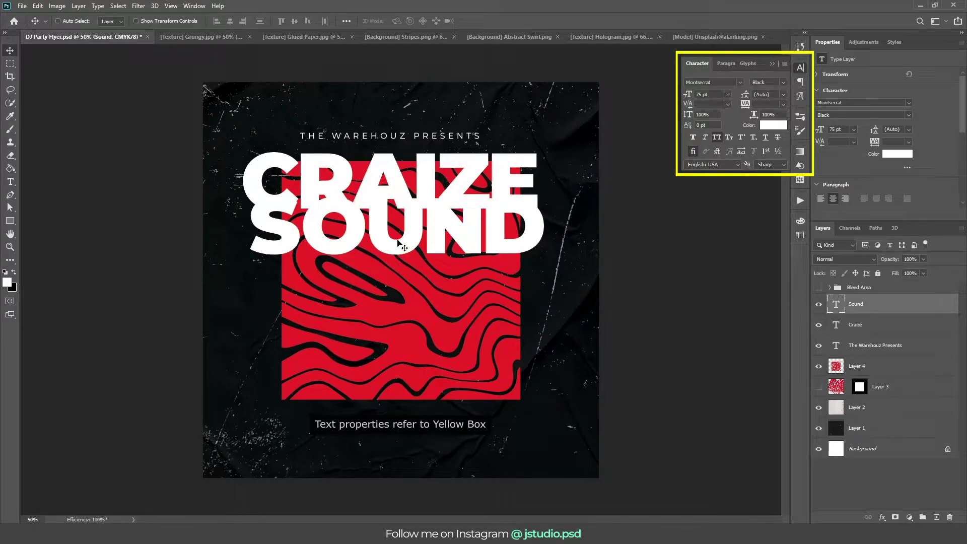
left_click_drag(397, 242, 394, 256)
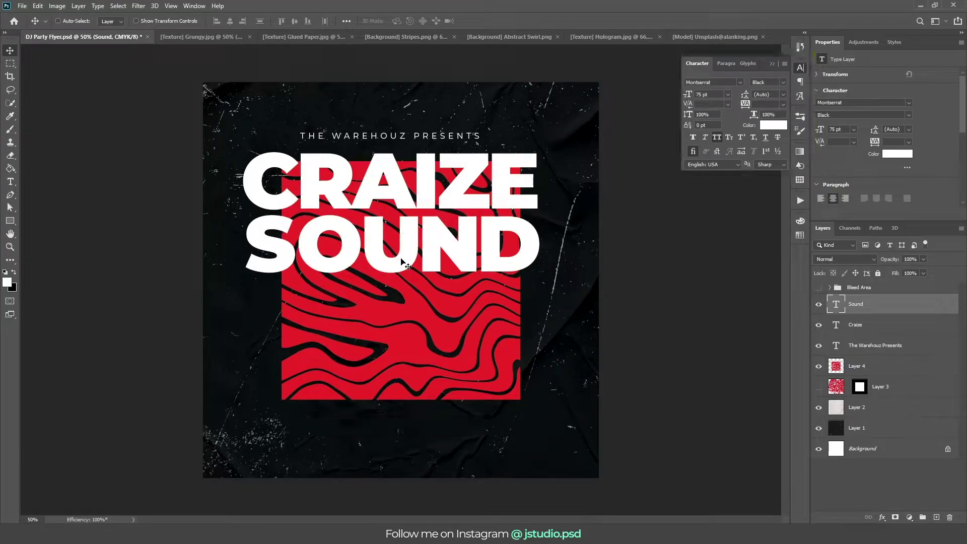
Give SOUND a 10 px centre-positioned stroke and 0% fill opacity.
left_click(881, 517)
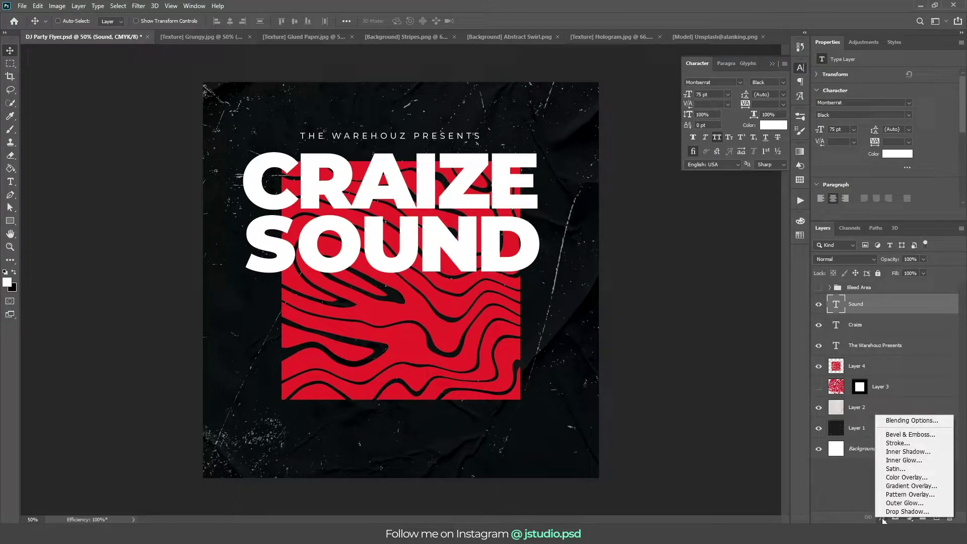
left_click(898, 453)
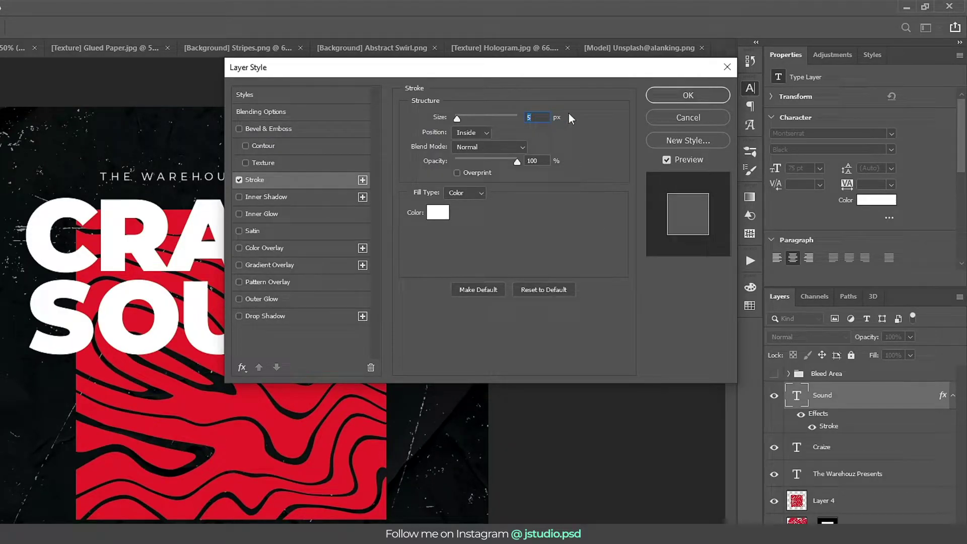
type("10")
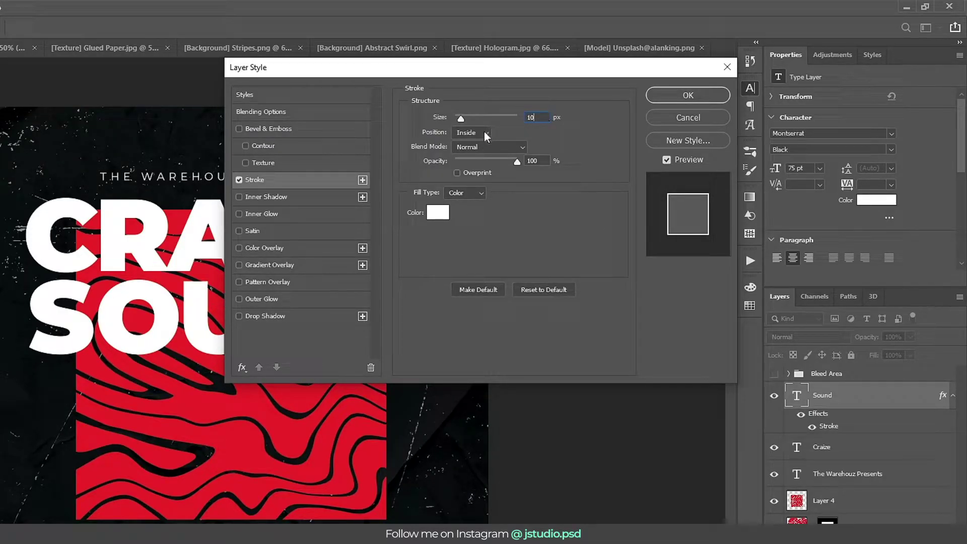
left_click(481, 163)
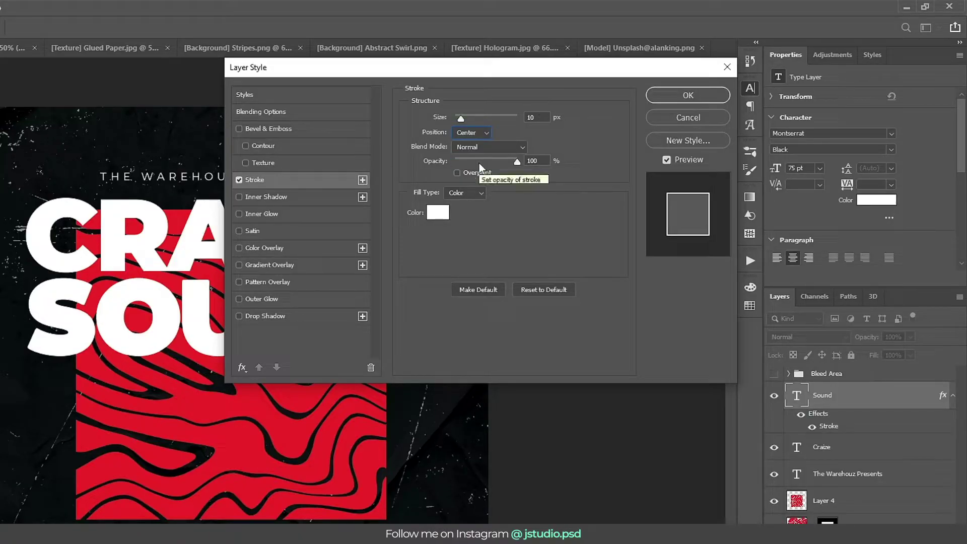
left_click(315, 119)
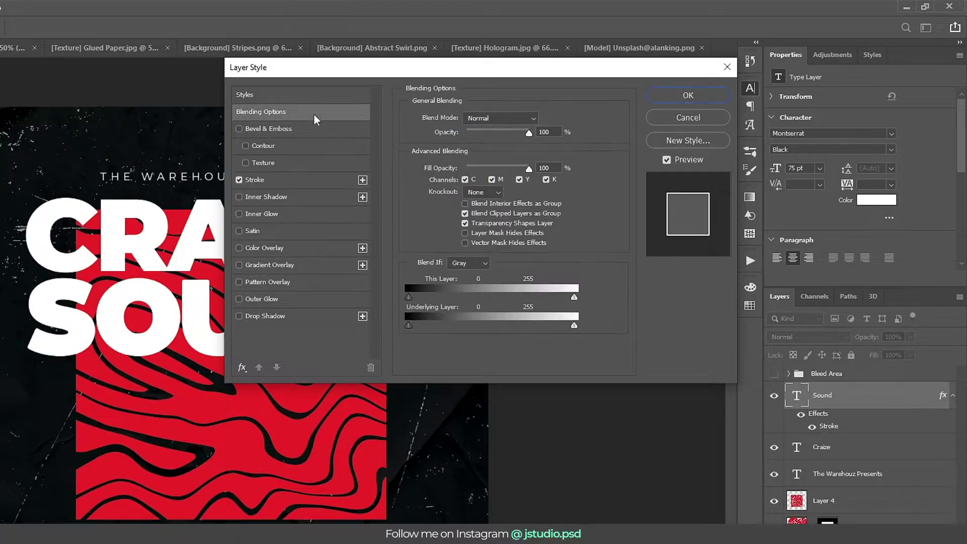
left_click_drag(529, 170, 453, 169)
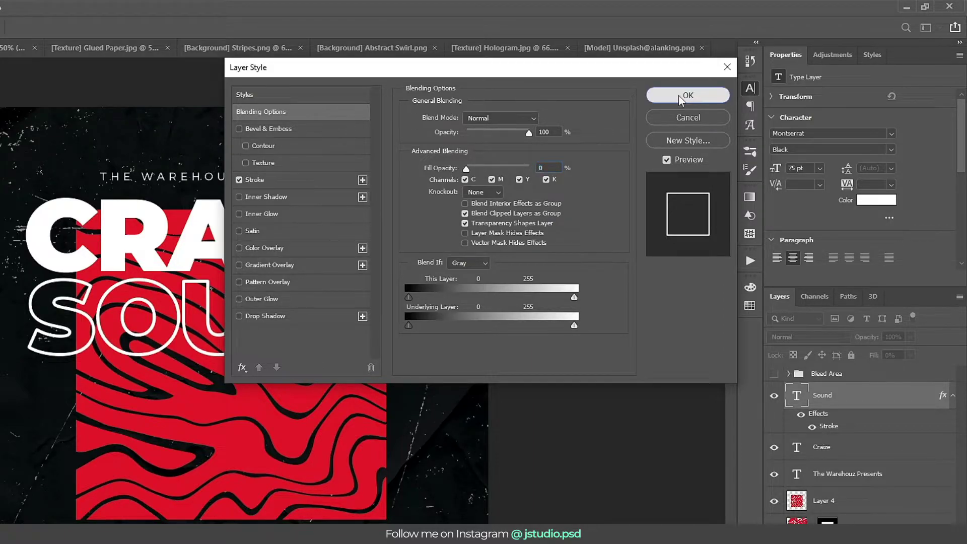
left_click(678, 95)
Nudge CRAIZE and SOUND up, then group all three title text layers.
left_click(867, 347, "ctrl")
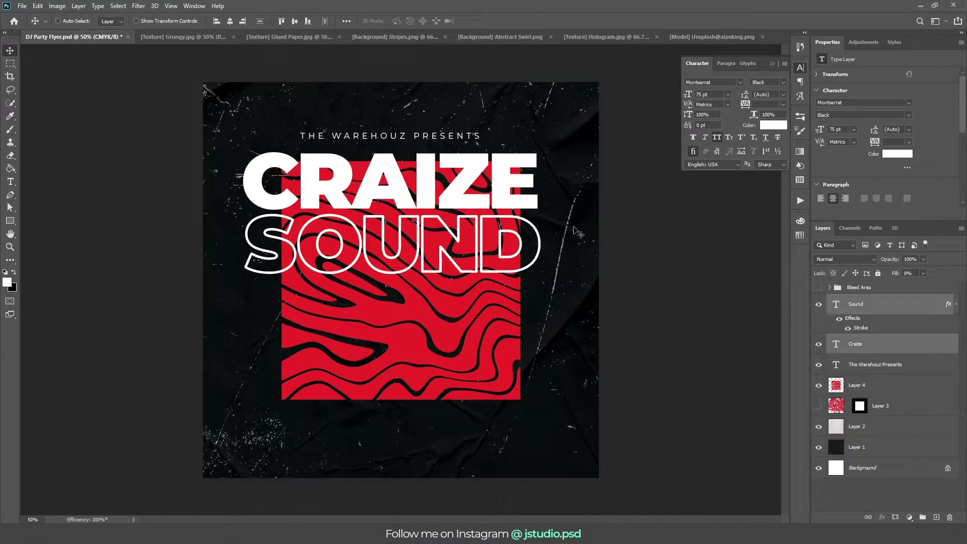
left_click_drag(468, 179, 469, 171)
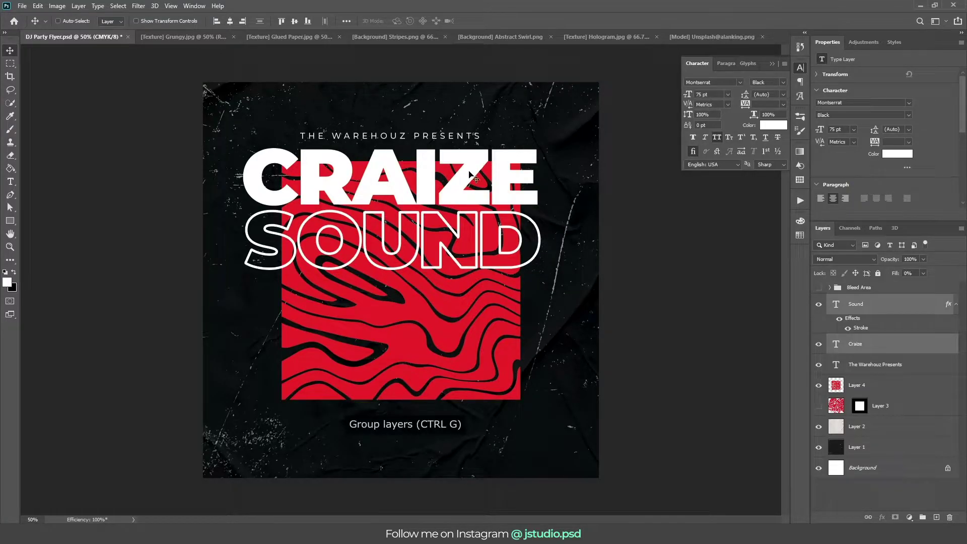
left_click(954, 305)
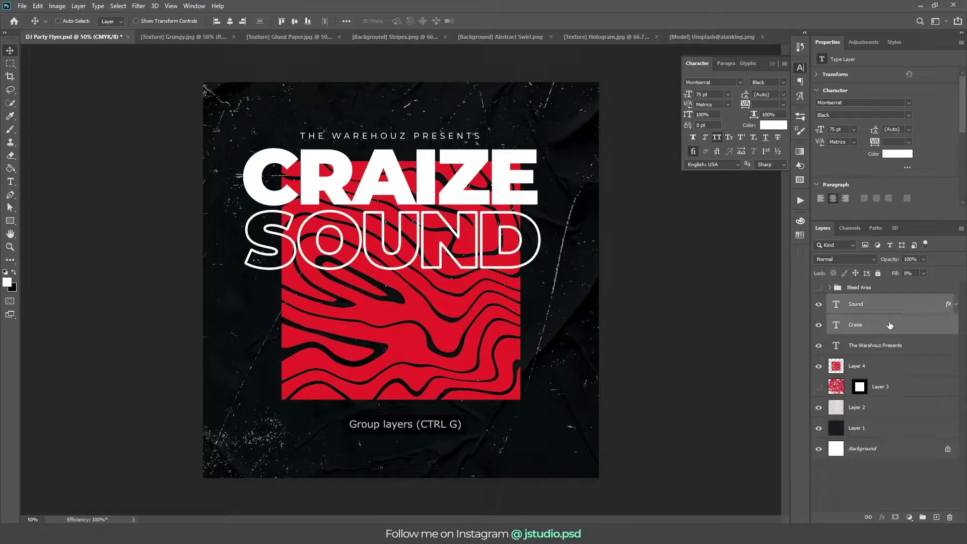
left_click(893, 346, "ctrl")
key("ctrl+g")
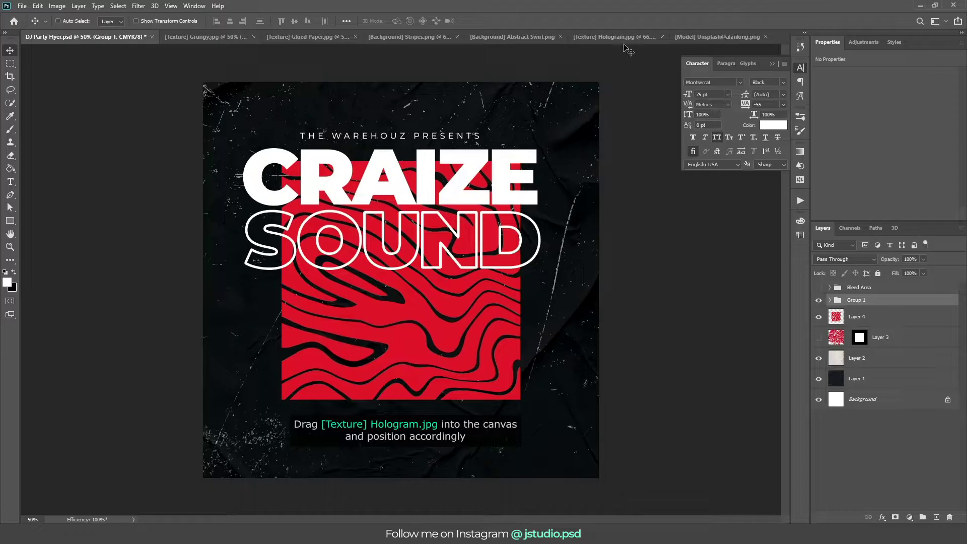
Place the Hologram image aligned to the canvas corner and clip it to the text group.
left_click(620, 41)
mouse_move(285, 189)
left_mouse_down()
mouse_move(78, 42)
mouse_move(394, 209)
left_mouse_up()
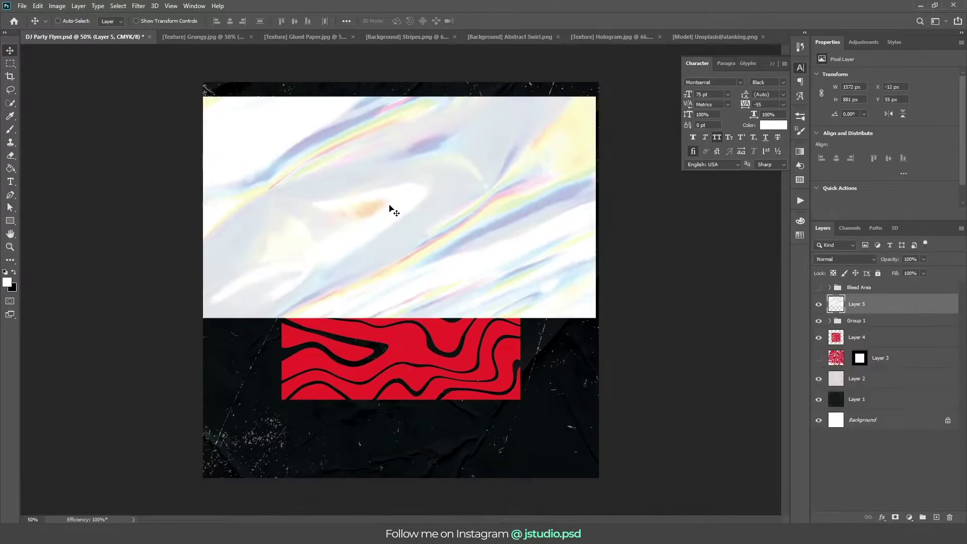
left_click_drag(401, 174, 405, 162)
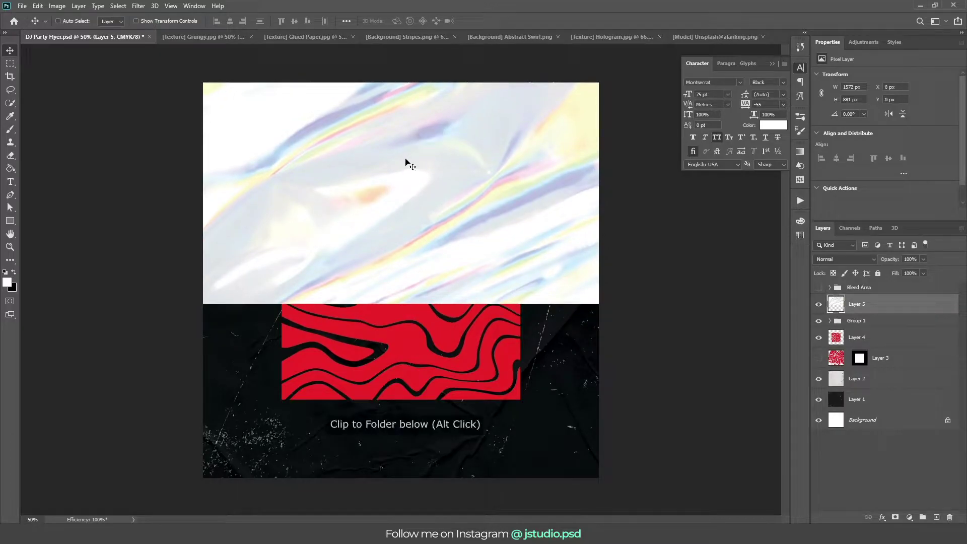
left_click(887, 311, "alt")
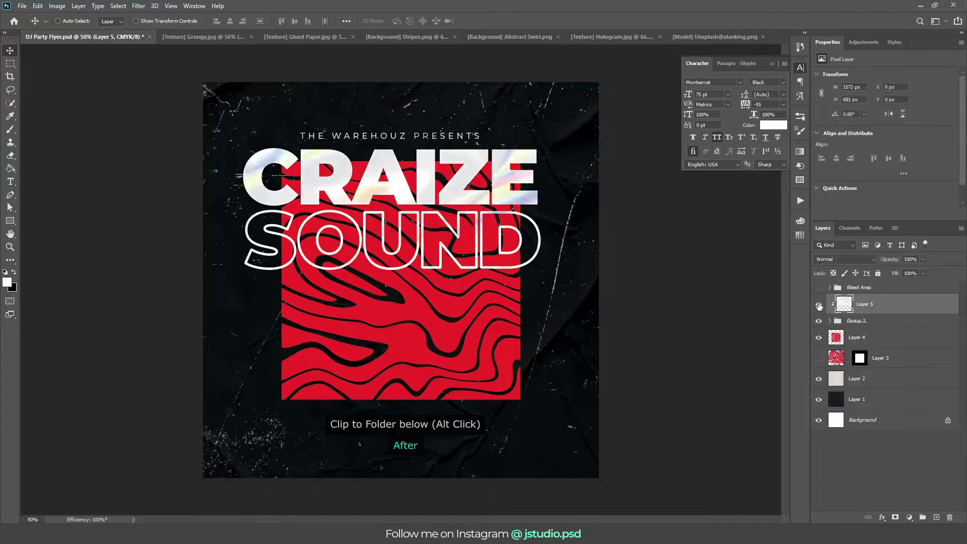
Centre the three title lines horizontally on the canvas and move them up slightly.
left_click(829, 321)
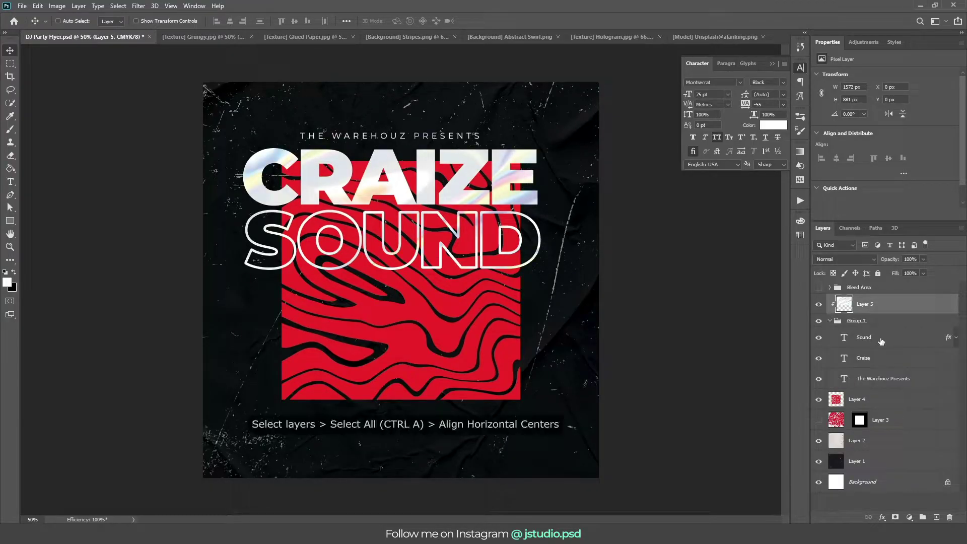
left_click(878, 338)
left_click(888, 380, "shift")
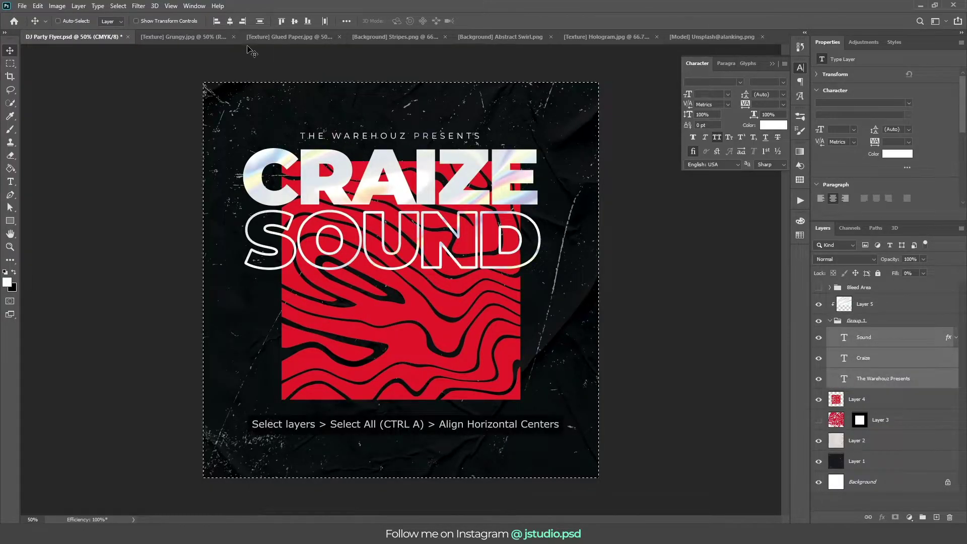
left_click(230, 20)
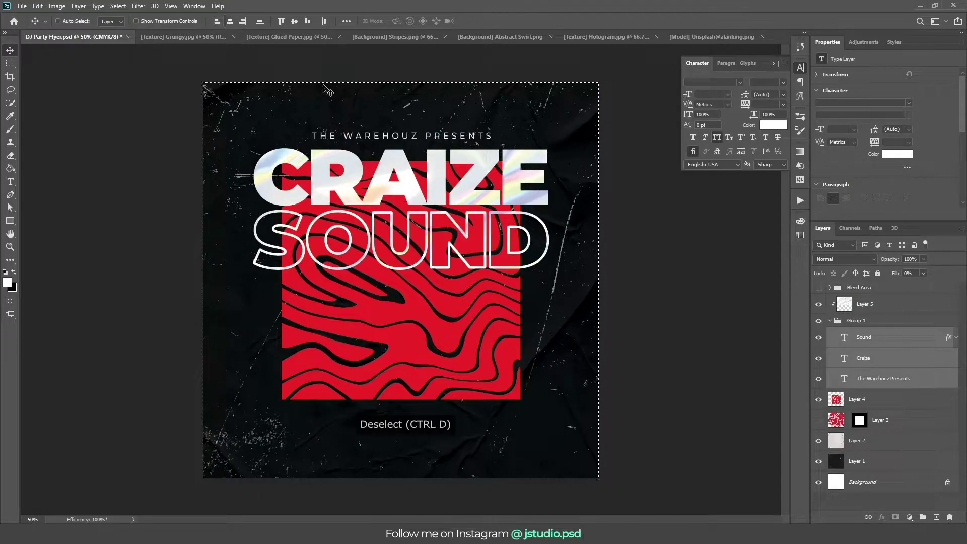
key("ctrl+d")
left_click_drag(447, 201, 442, 187)
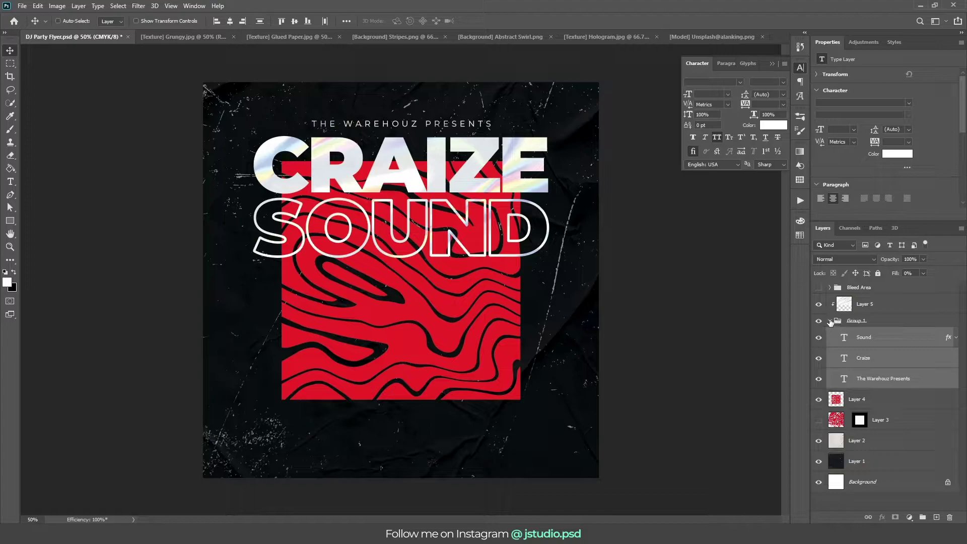
left_click(829, 321)
left_click(866, 304)
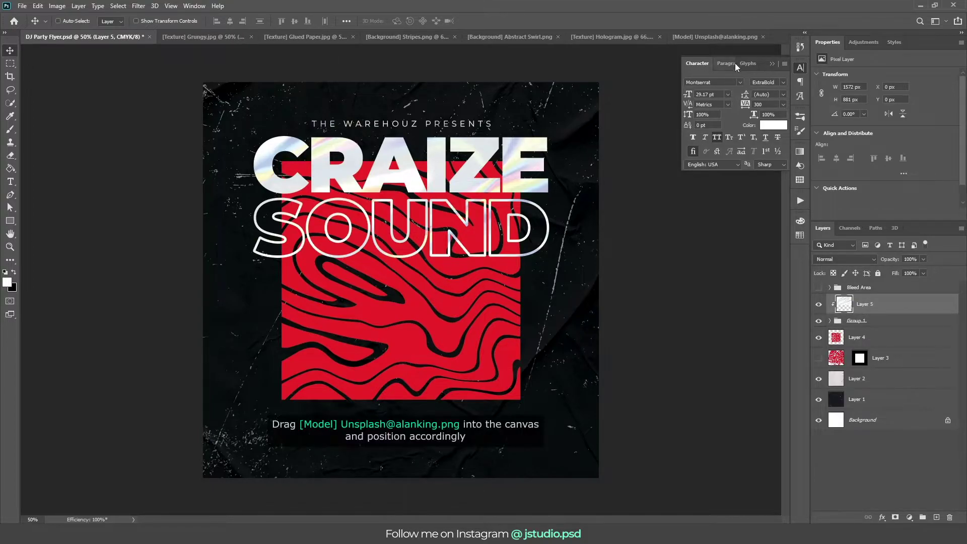
Place the model photo in the flyer and add a Gradient Map adjustment above it.
left_click(733, 37)
mouse_move(408, 148)
left_mouse_down()
mouse_move(83, 44)
mouse_move(425, 247)
mouse_move(406, 268)
mouse_move(411, 294)
left_mouse_up()
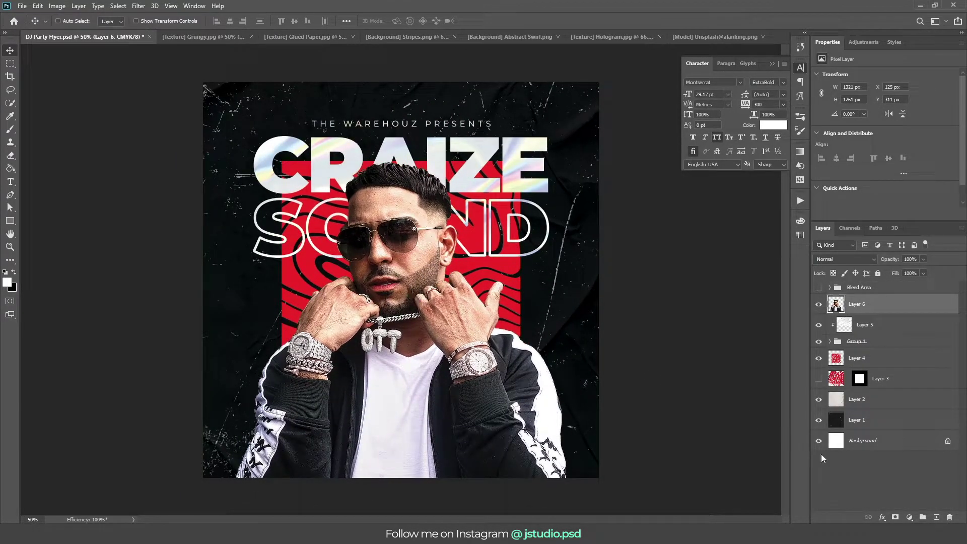
left_click(910, 516)
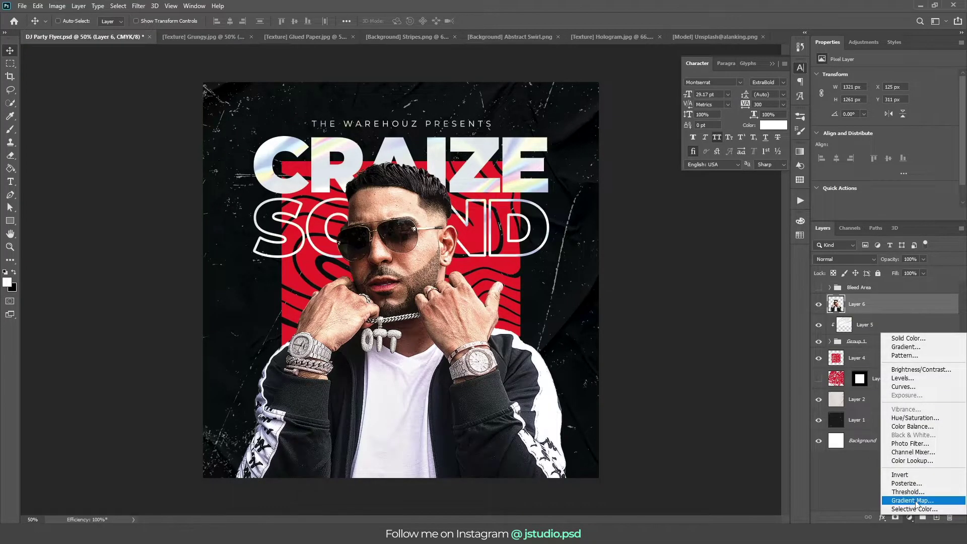
left_click(912, 500)
Set the Gradient Map to black-to-white with a 40% midpoint and clip it to the model.
left_click(840, 83)
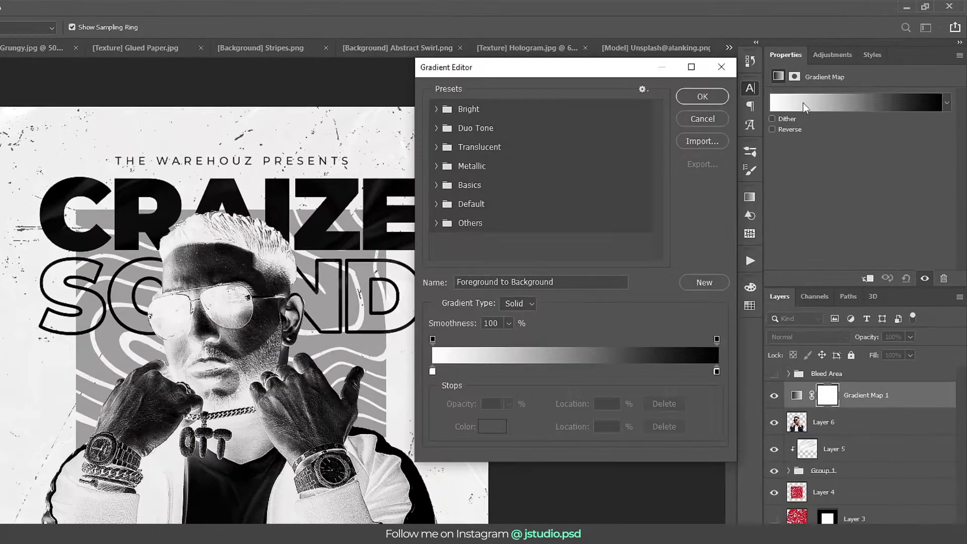
left_click_drag(433, 371, 557, 371)
left_click(716, 371)
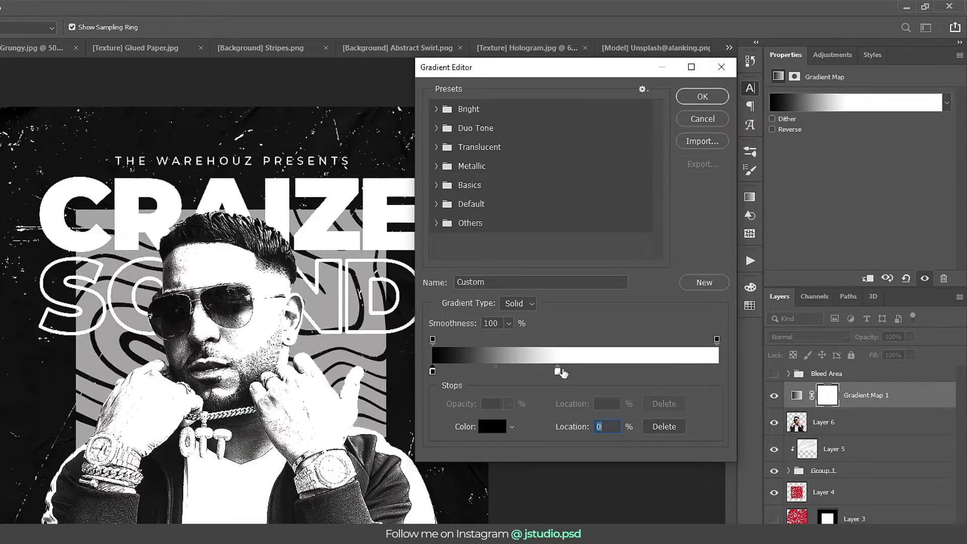
left_click_drag(558, 372, 730, 374)
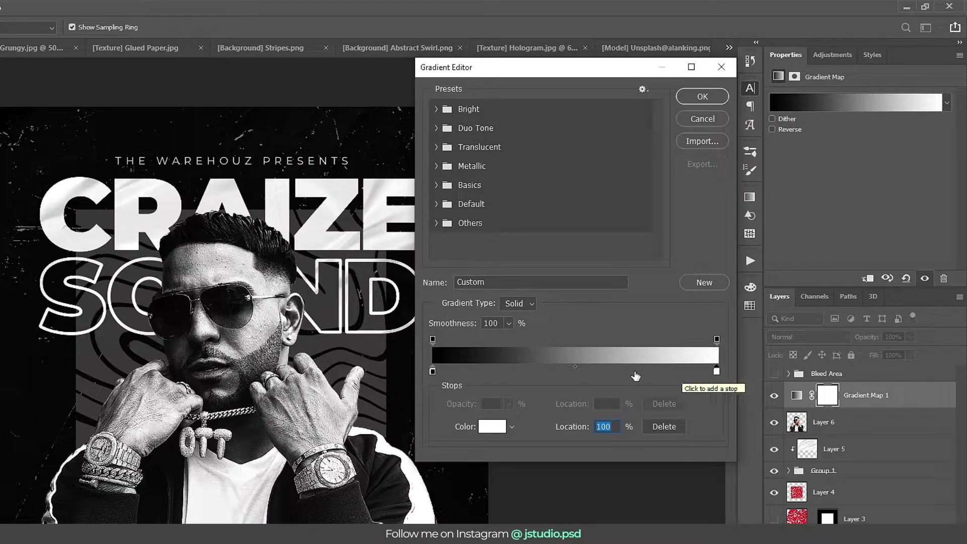
left_click(575, 366)
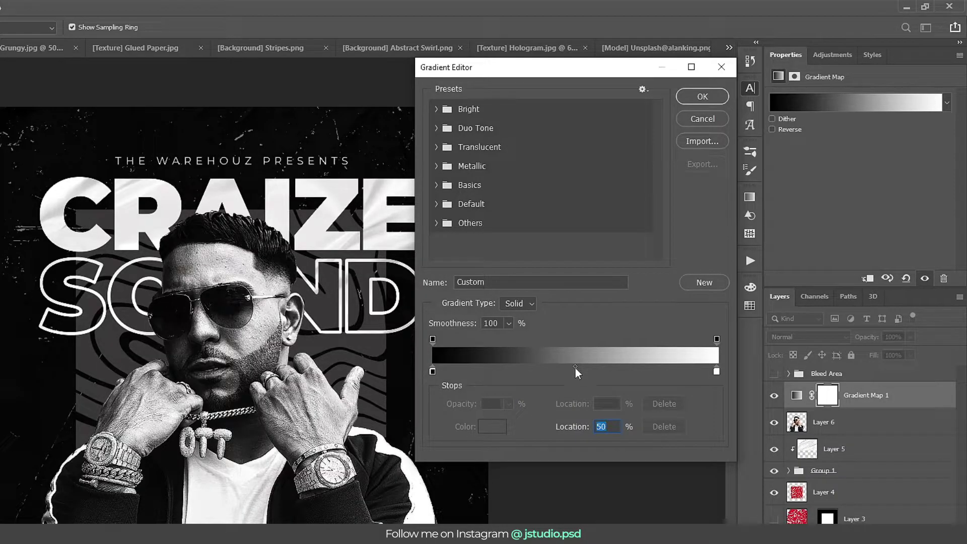
type("40")
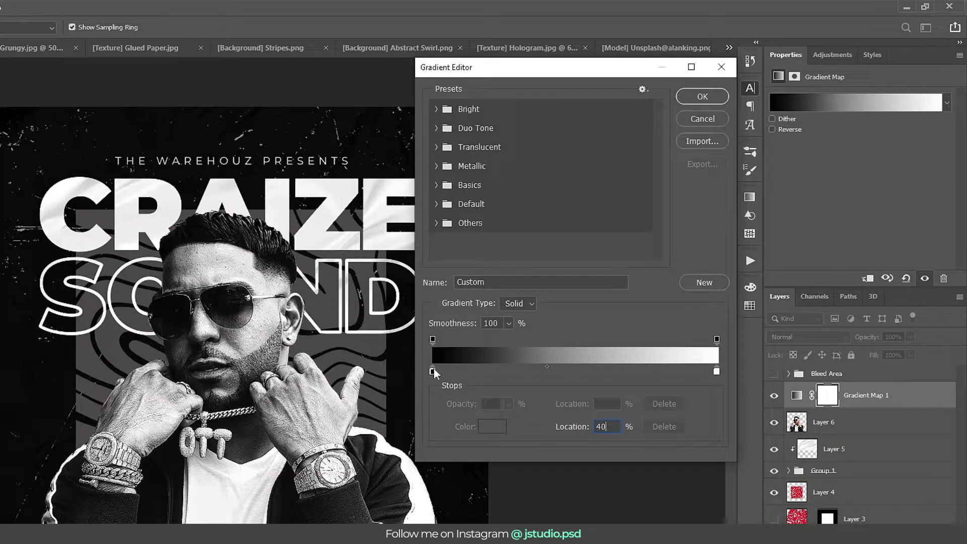
double_click(433, 371)
key("Return")
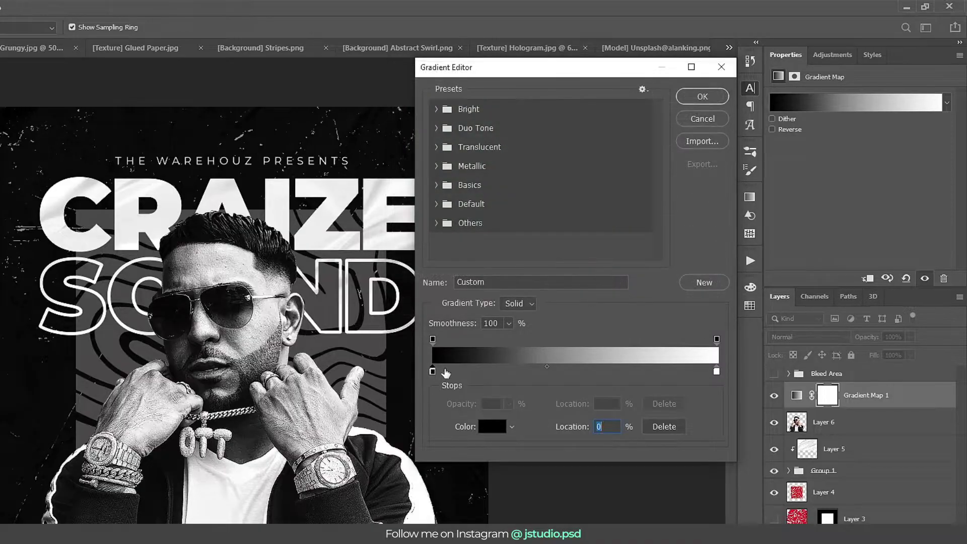
double_click(716, 372)
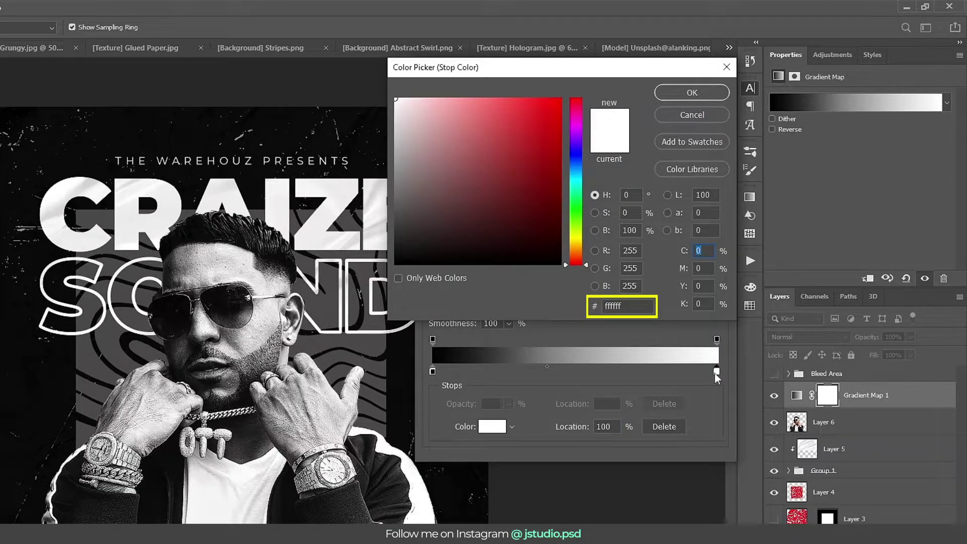
key("Return")
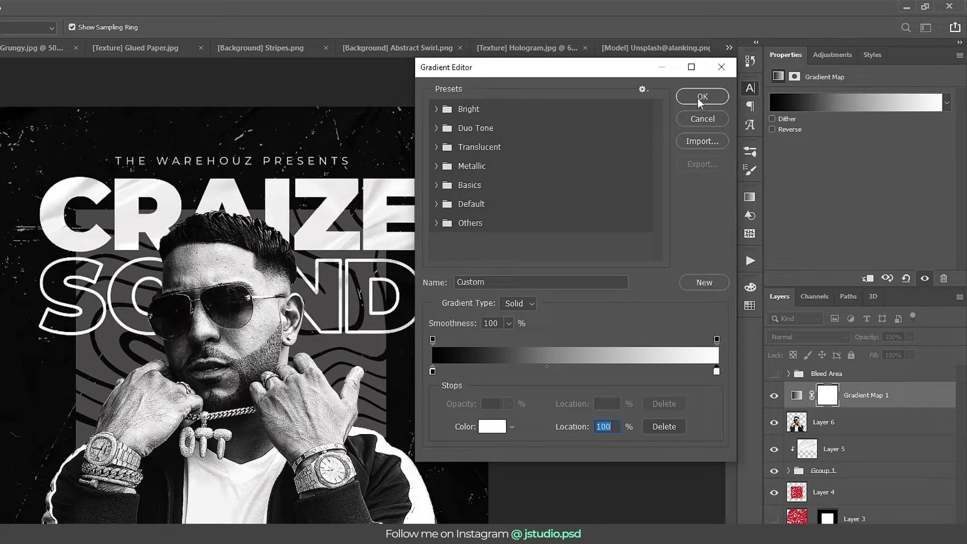
left_click(700, 99)
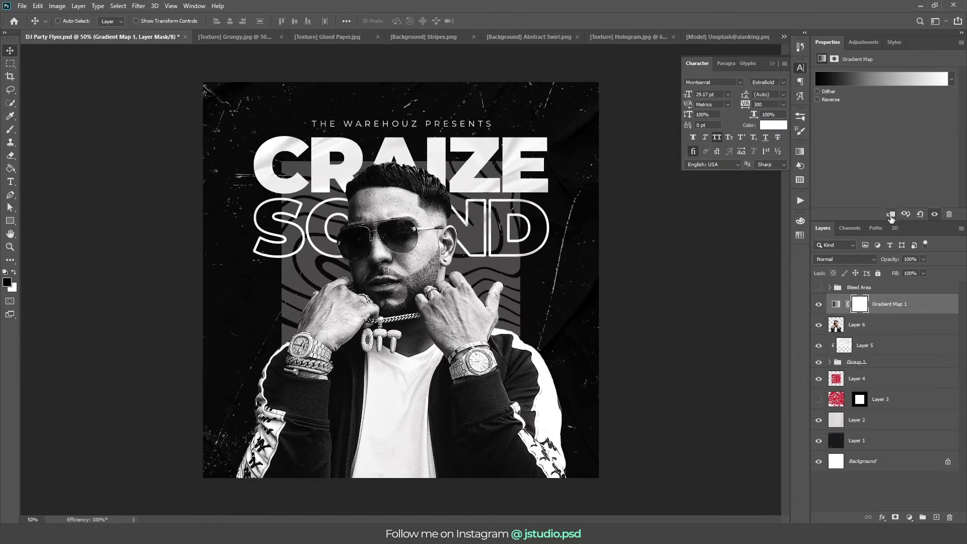
left_click(889, 215)
Group the model photo and its Gradient Map into a group named Model.
left_click(884, 319, "shift")
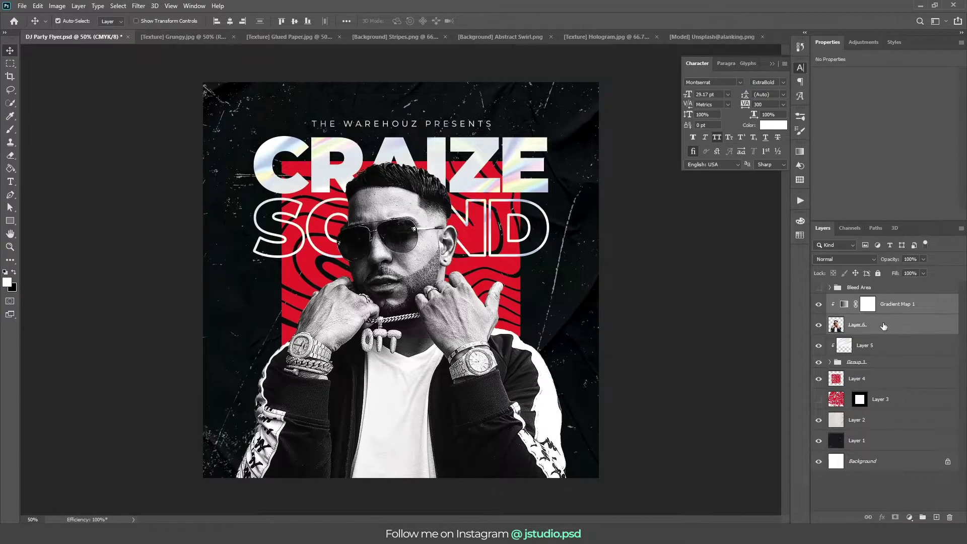
key("ctrl+g")
type("Model")
key("Return")
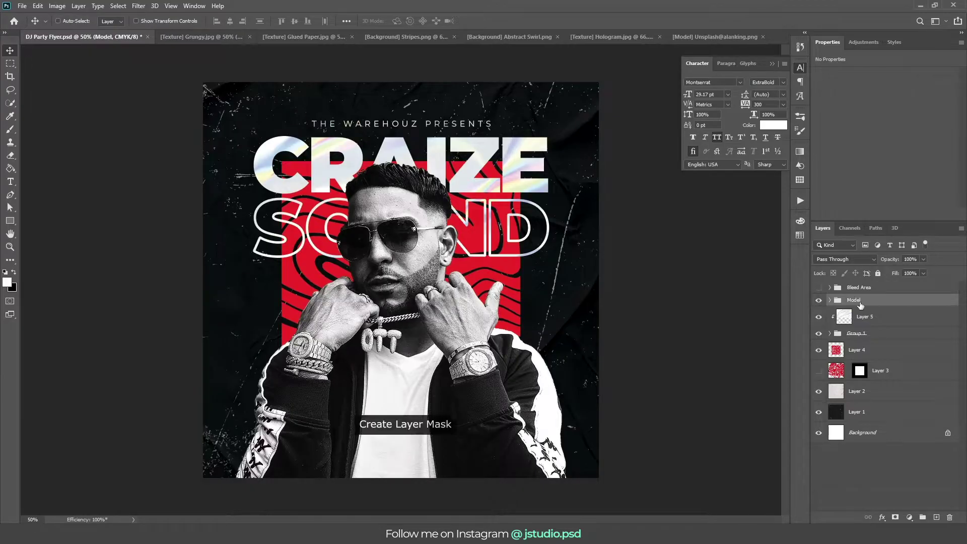
Mask the Model group, fading the photo's bottom with a soft round brush at full opacity.
left_click(895, 517)
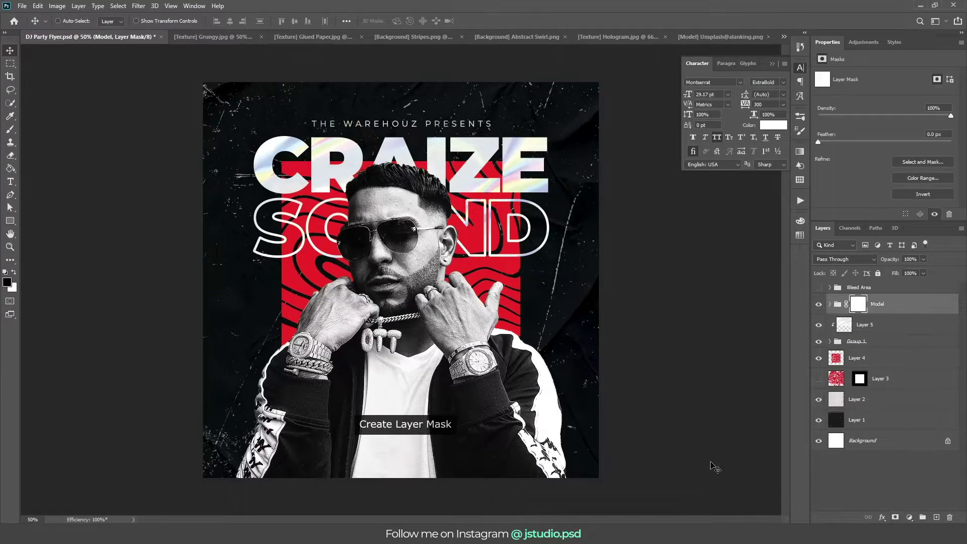
key("b")
right_click(331, 366)
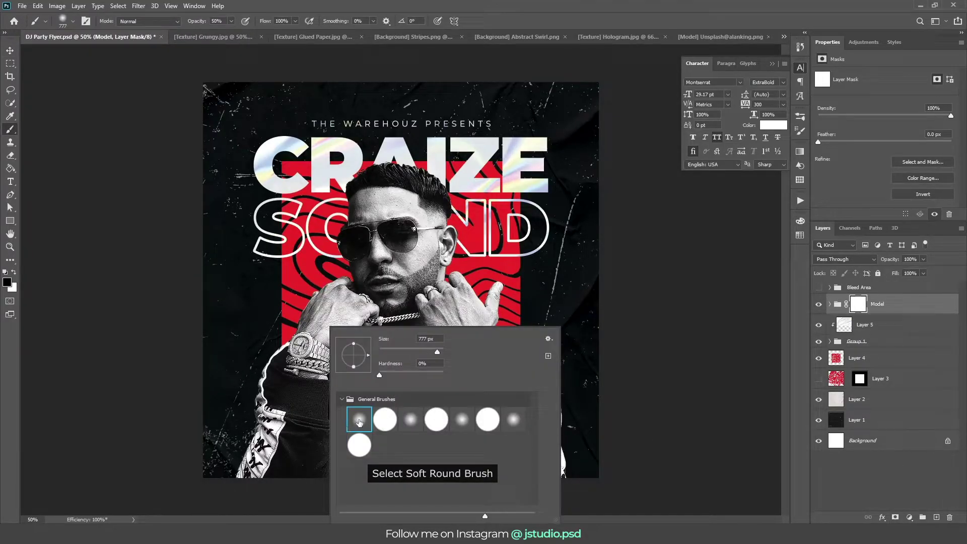
double_click(359, 421)
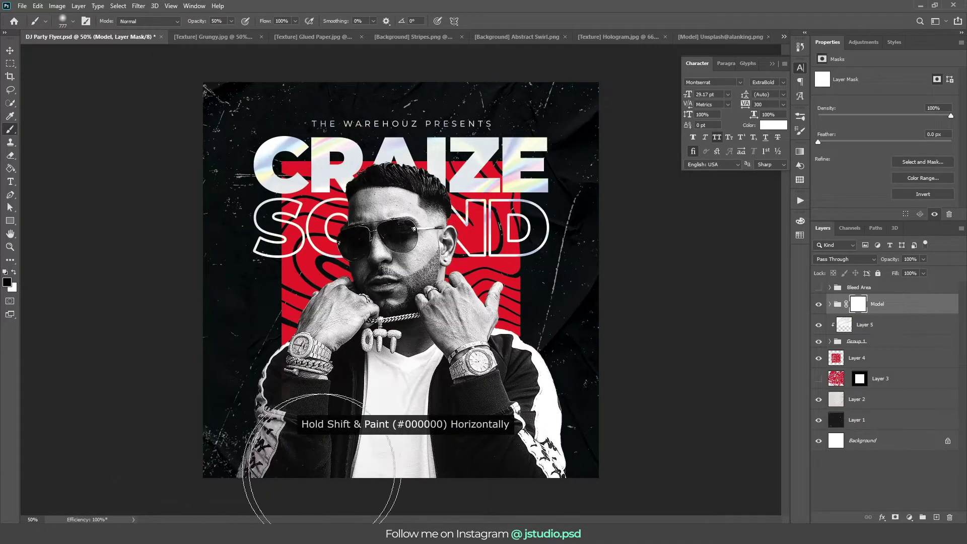
left_click_drag(282, 416, 636, 417)
key("bracketleft")
key("bracketleft")
key("bracketleft")
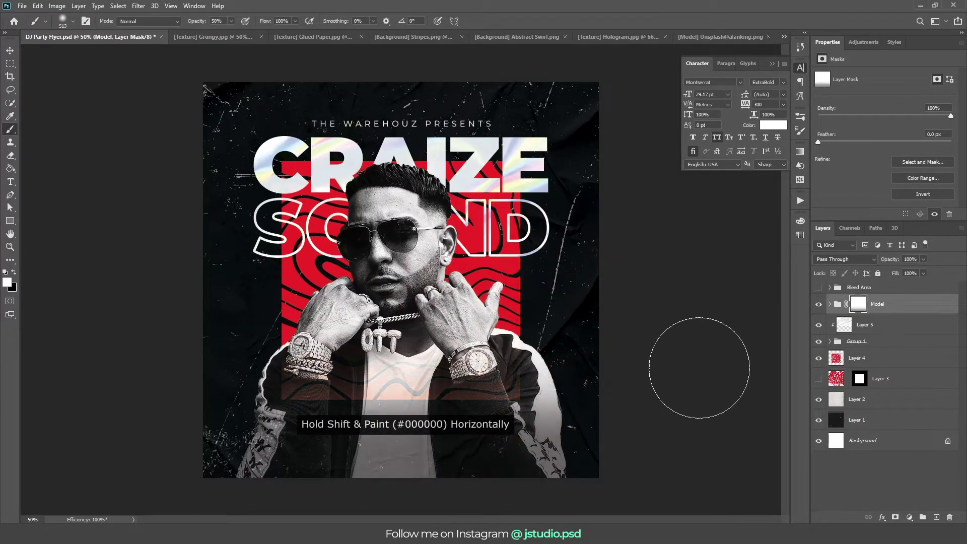
key("x")
key("x")
scroll(202, 392, "down", 1)
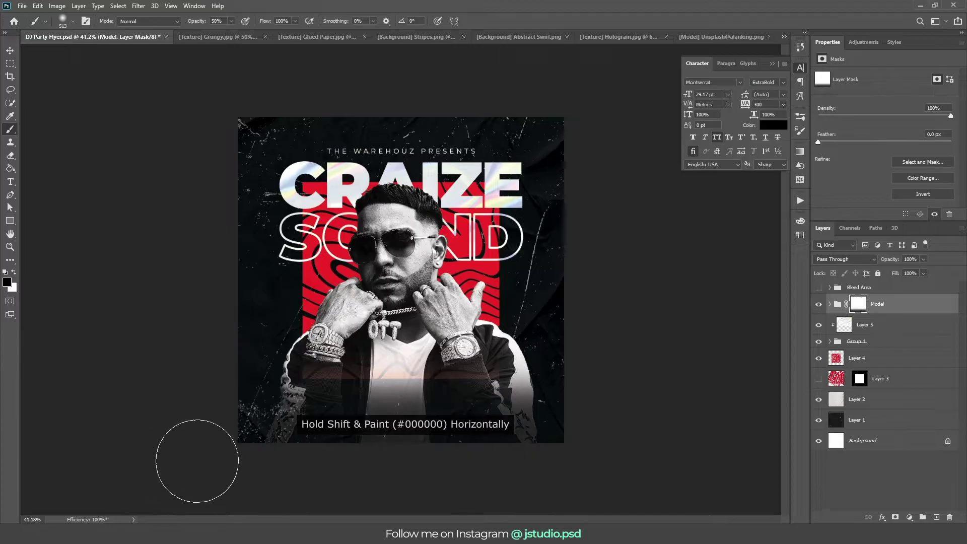
key("0")
left_click_drag(259, 456, 582, 460)
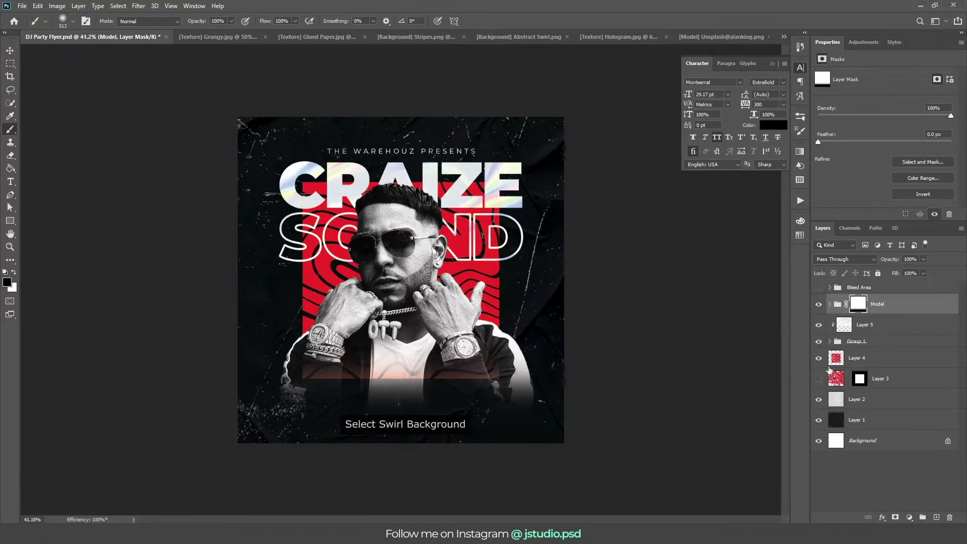
Mask the red swirl layer, Layer 4, and fade its bottom into darkness with black.
left_click(865, 358)
left_click(895, 517)
key("x")
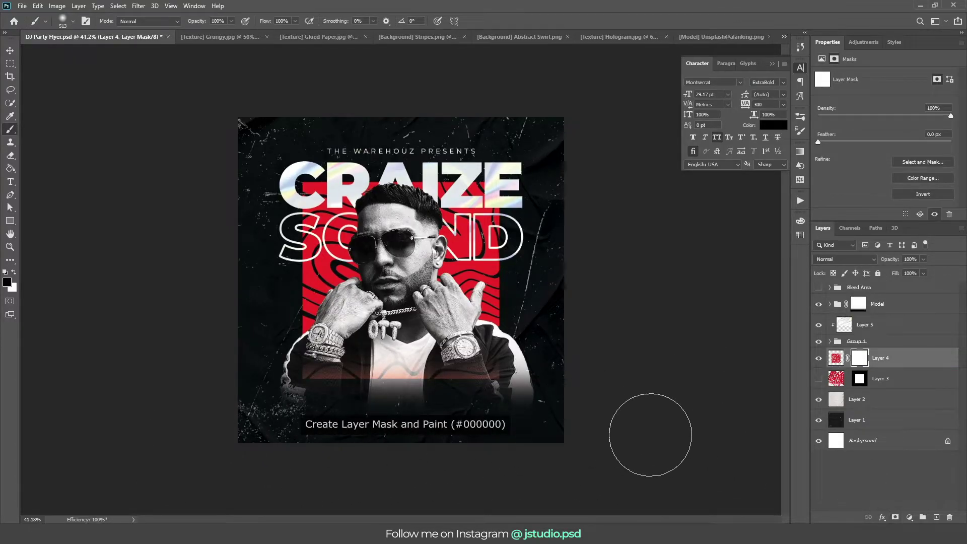
mouse_move(421, 410)
left_mouse_down()
mouse_move(190, 406)
mouse_move(609, 420)
left_mouse_up()
Group the four background texture layers into a folder named Background.
key("v")
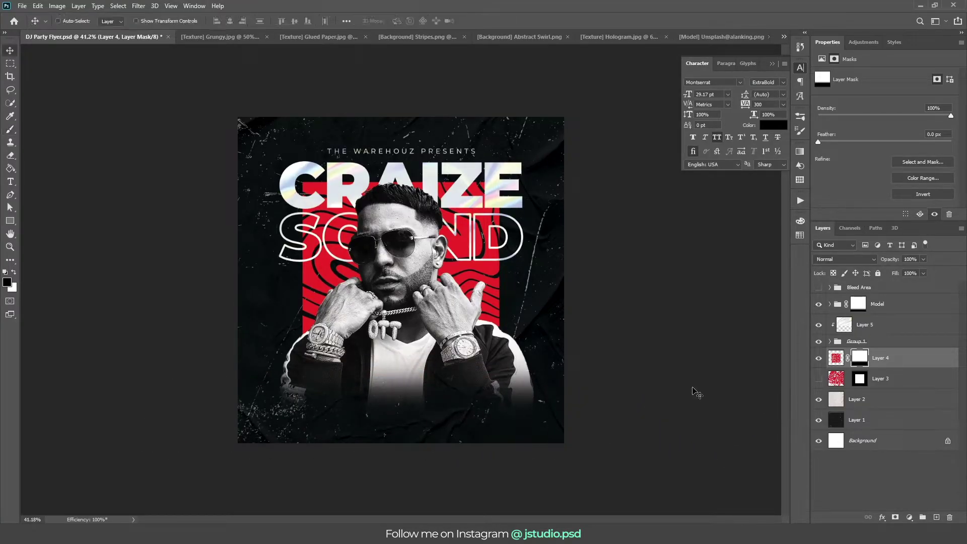
left_click(858, 419, "shift")
key("ctrl+g")
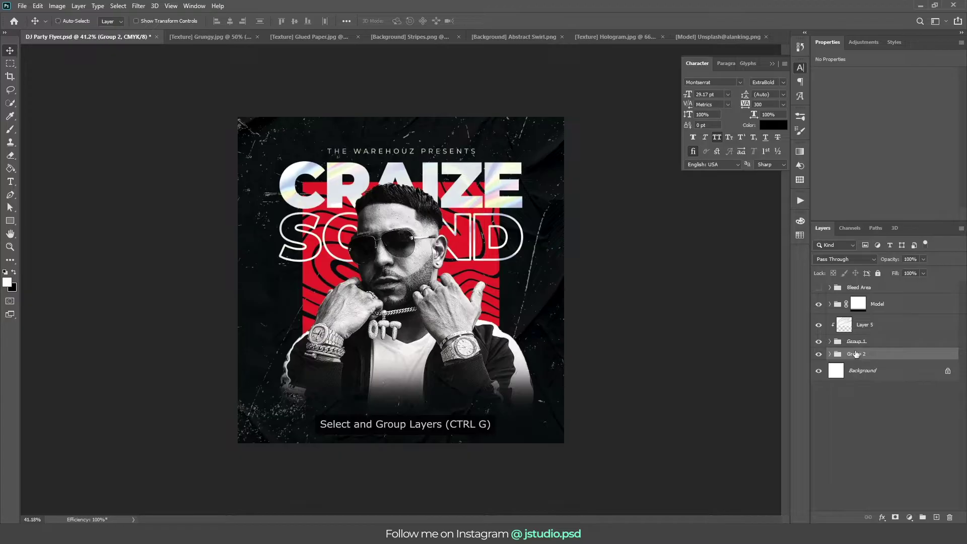
double_click(856, 354)
type("nd")
key("Return")
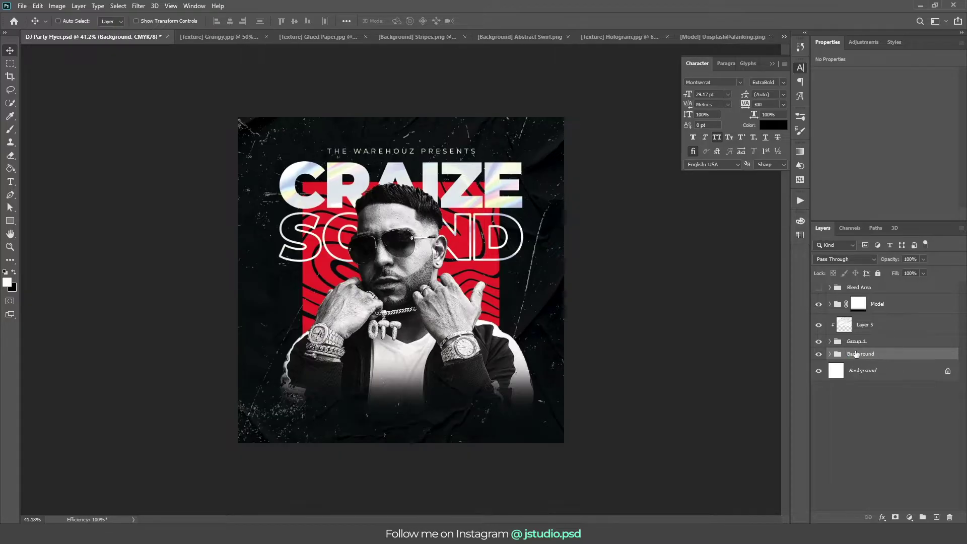
Rename the title group Headline, then select the Model group at 50% zoom.
double_click(856, 341)
type("line")
key("Return")
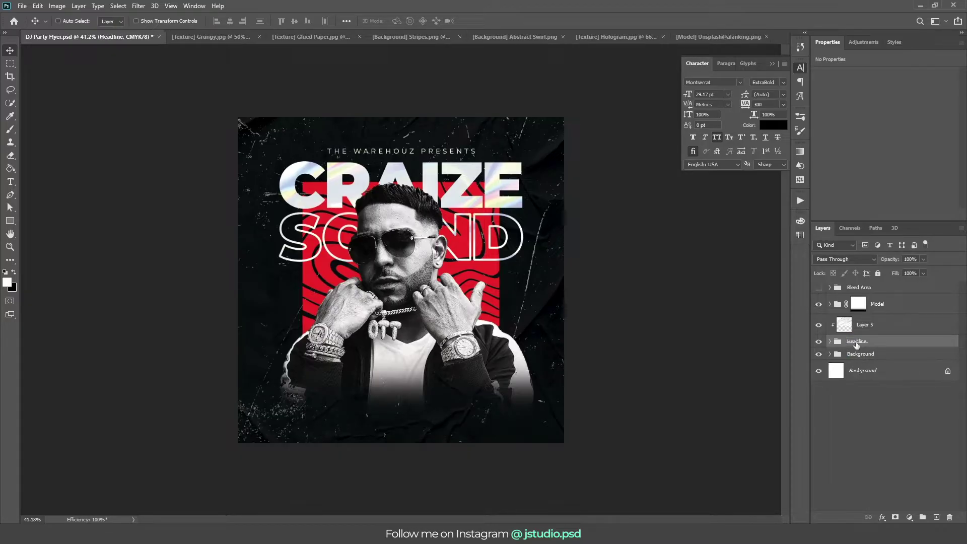
left_click(887, 306)
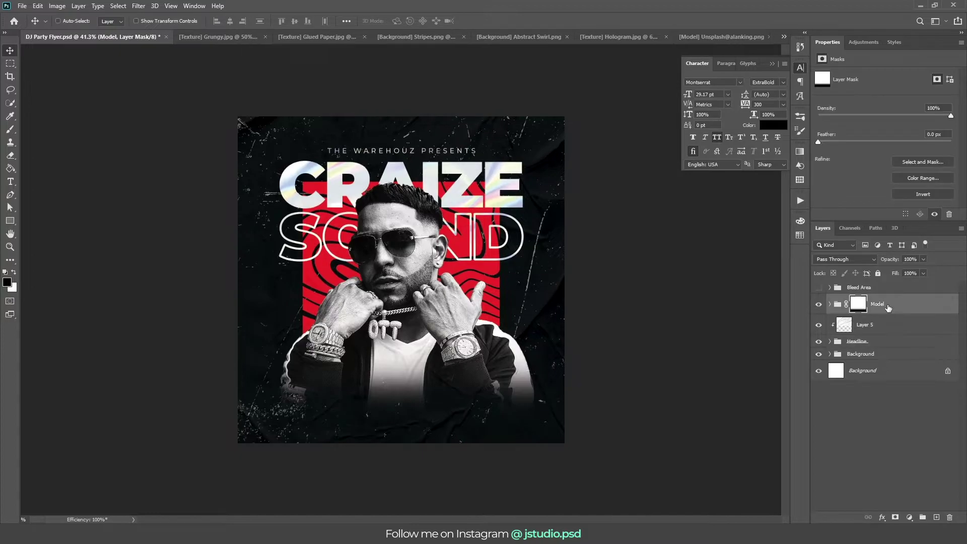
left_click(379, 292)
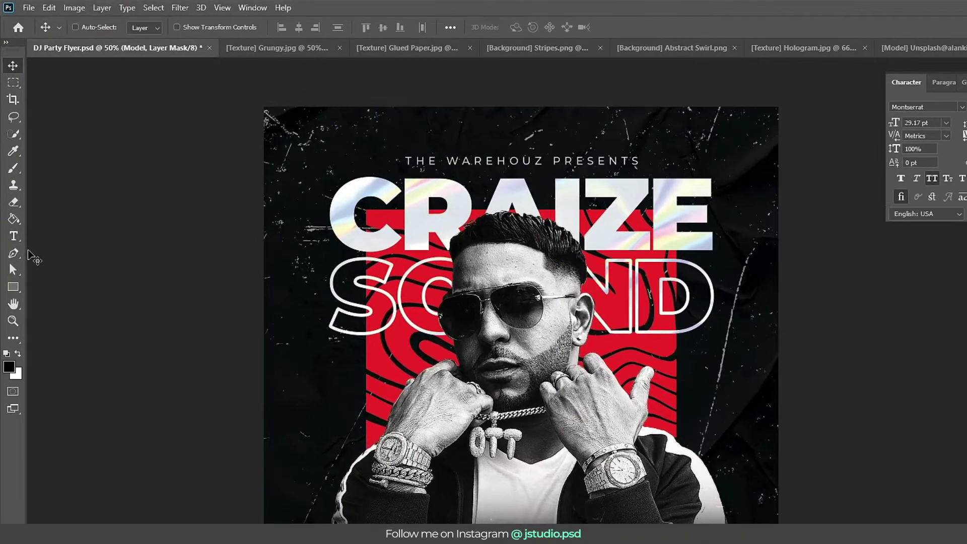
Add vertical CHILL OUT and +VE VIBES text on the model's left and right sides.
left_click(10, 181)
right_click(10, 181)
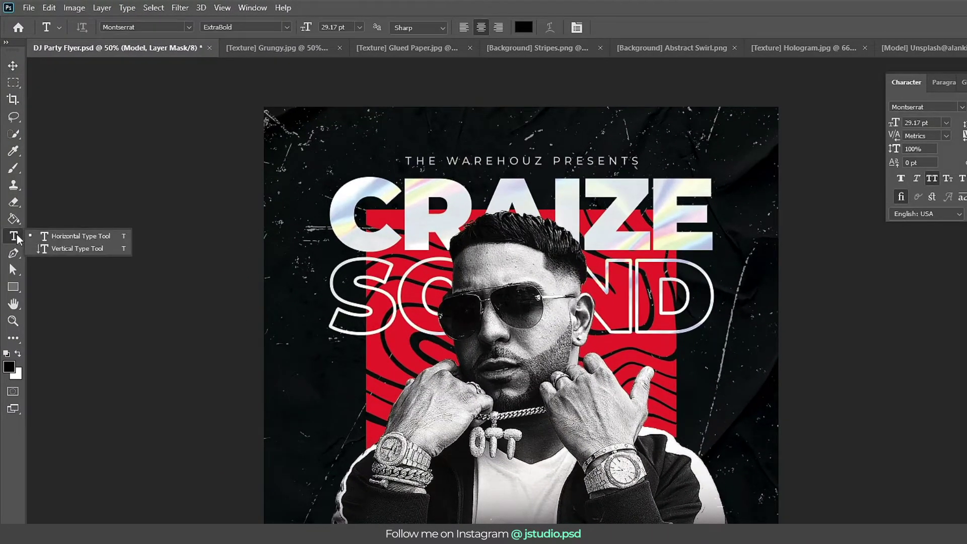
left_click(81, 249)
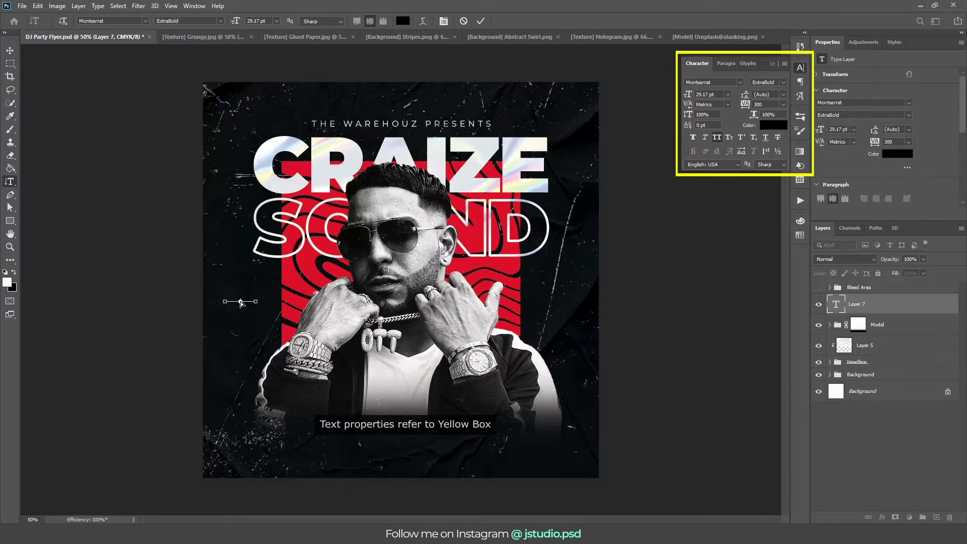
type("CHILL OUT")
key("Escape")
key("v")
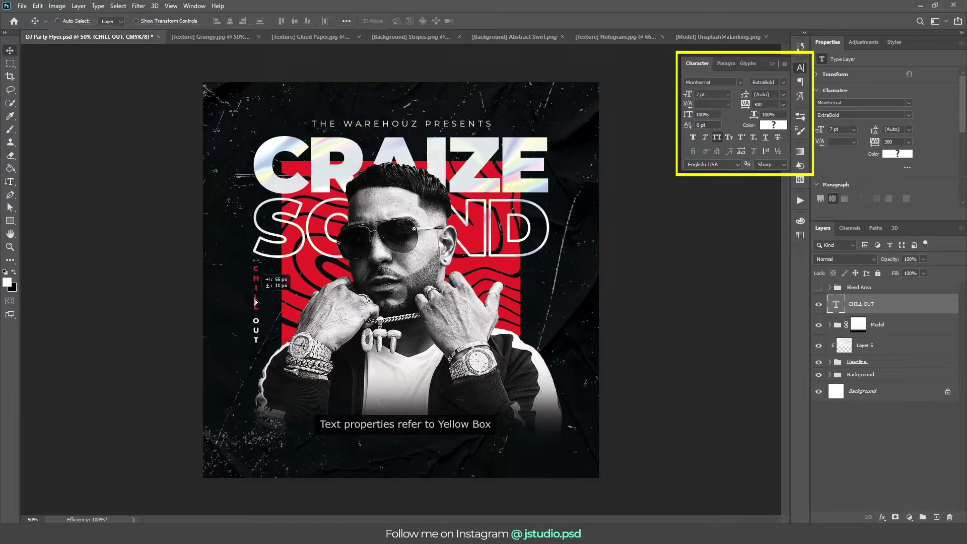
left_click_drag(240, 300, 267, 302)
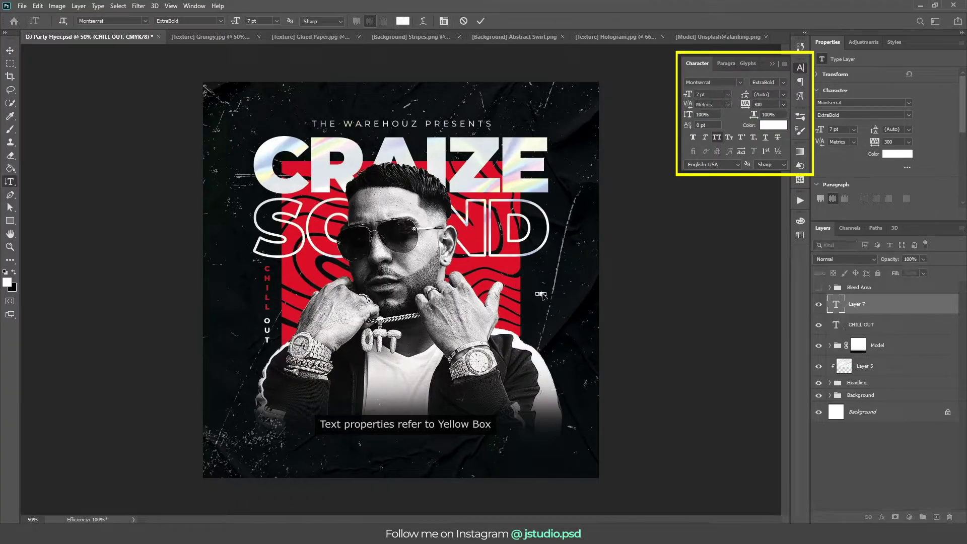
left_click_drag(542, 292, 535, 296)
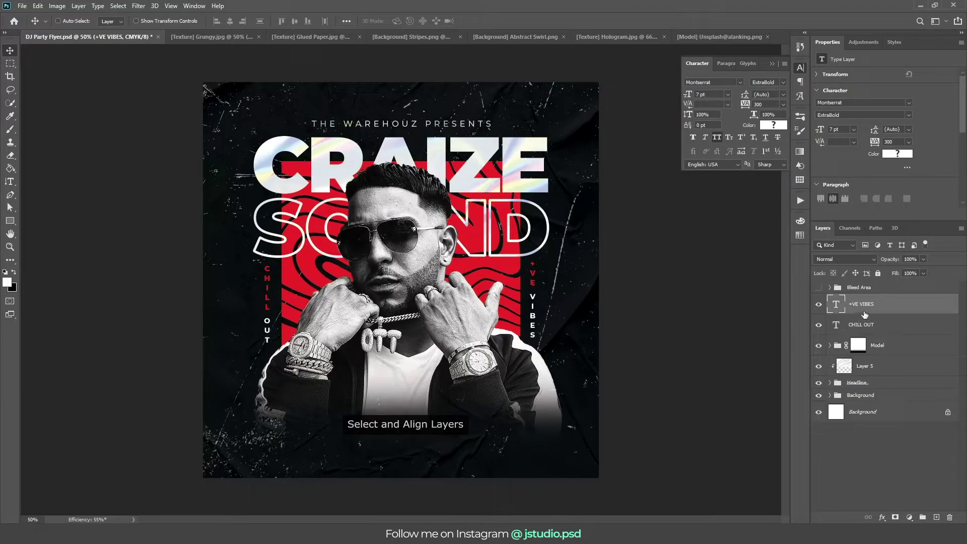
Align both vertical texts on their vertical centres and group them as Vertical Text.
left_click(878, 329, "ctrl")
left_click(295, 21)
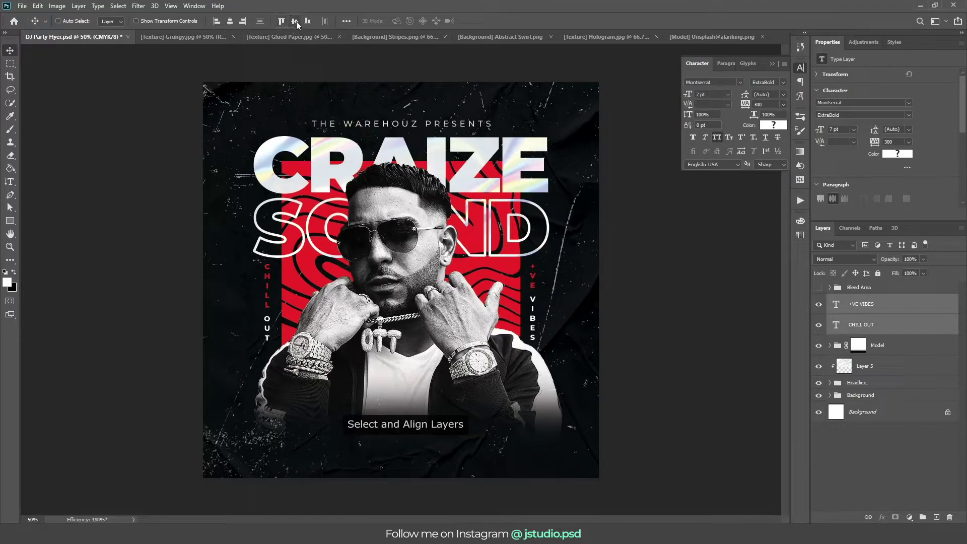
key("ctrl+g")
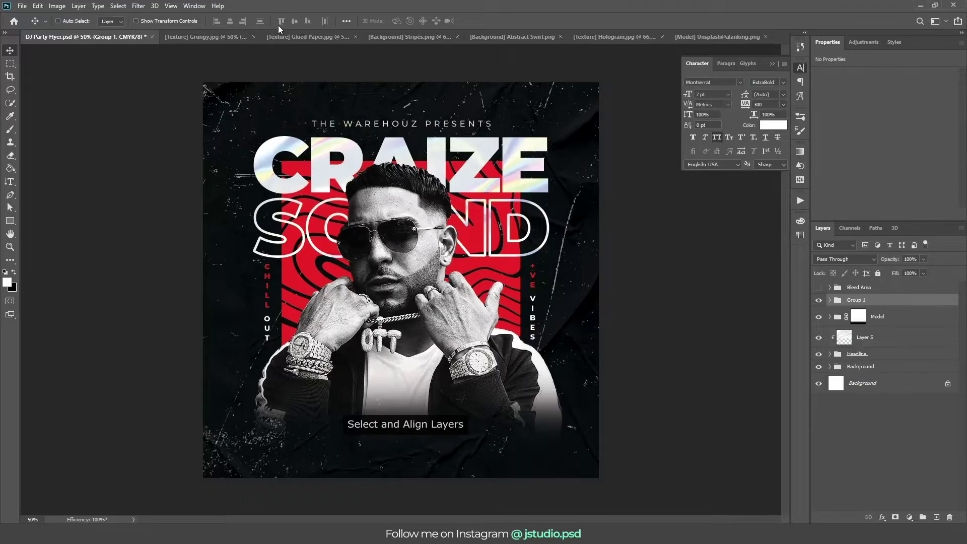
double_click(854, 300)
type("Vertical Te")
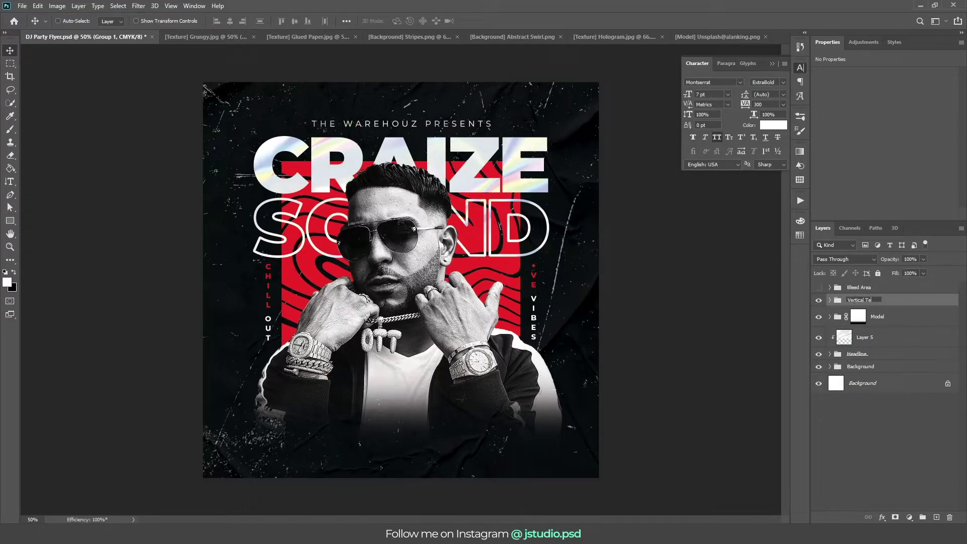
type("xt")
key("Return")
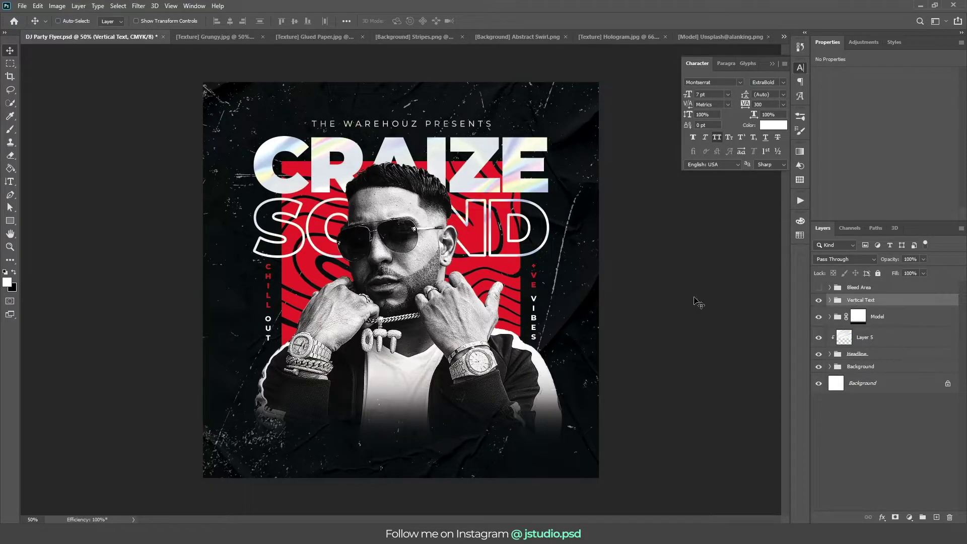
Type the Party Night script text below the model.
left_click(9, 183)
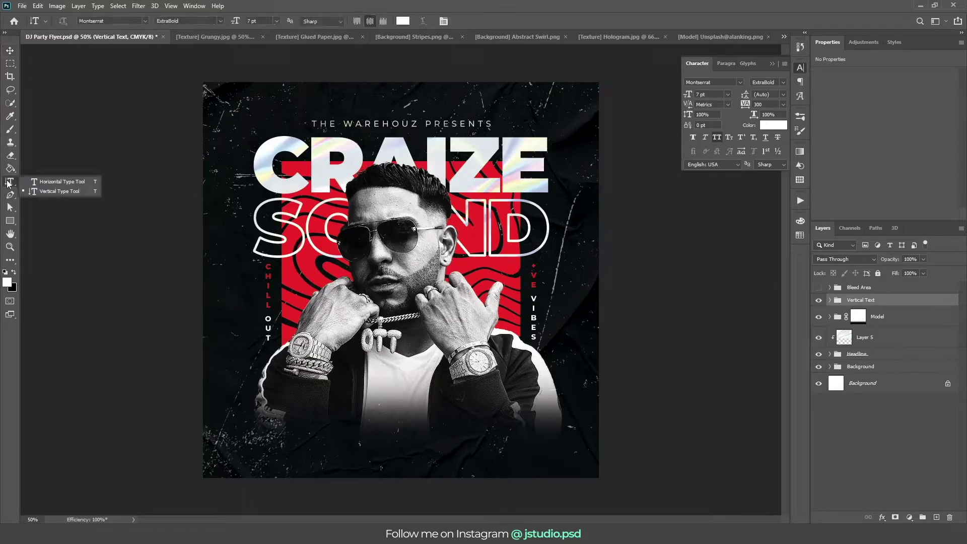
left_click(38, 180)
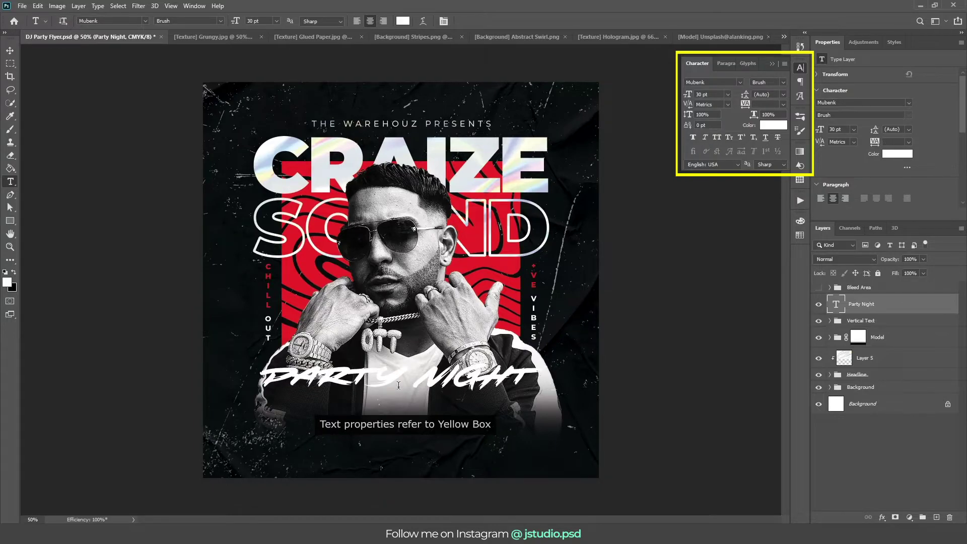
key("v")
Duplicate the hologram texture Layer 5, clip it to Party Night and position it over the text.
left_click_drag(858, 358, 940, 514)
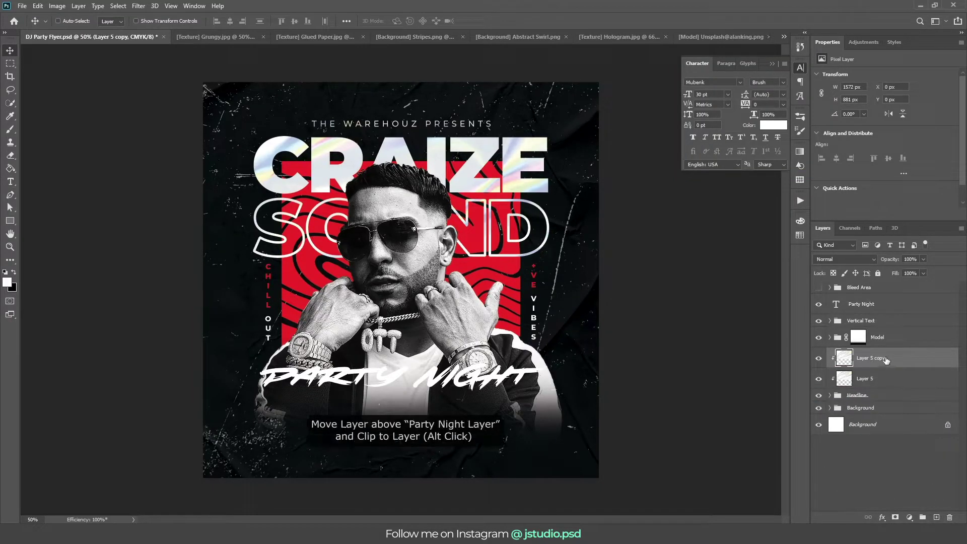
left_click_drag(886, 358, 887, 301)
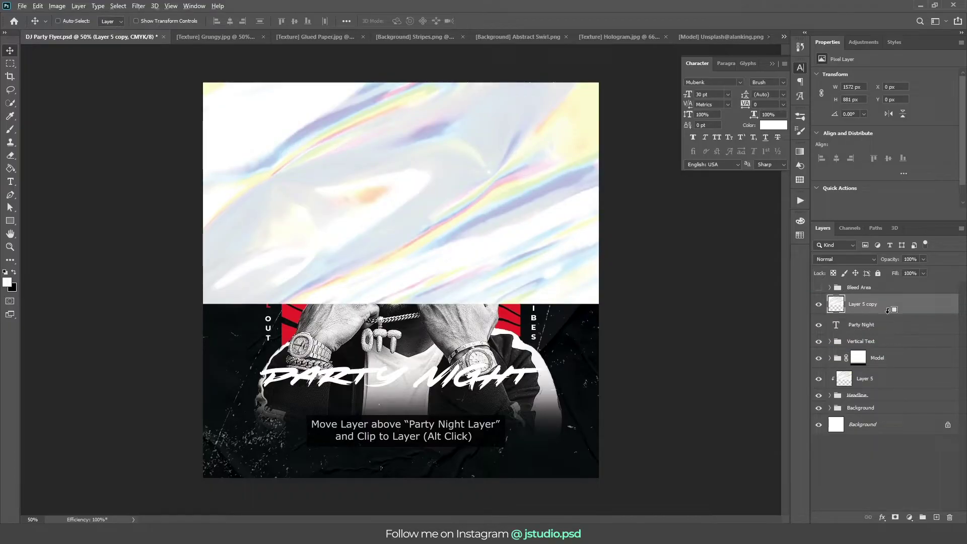
left_click(887, 310, "alt")
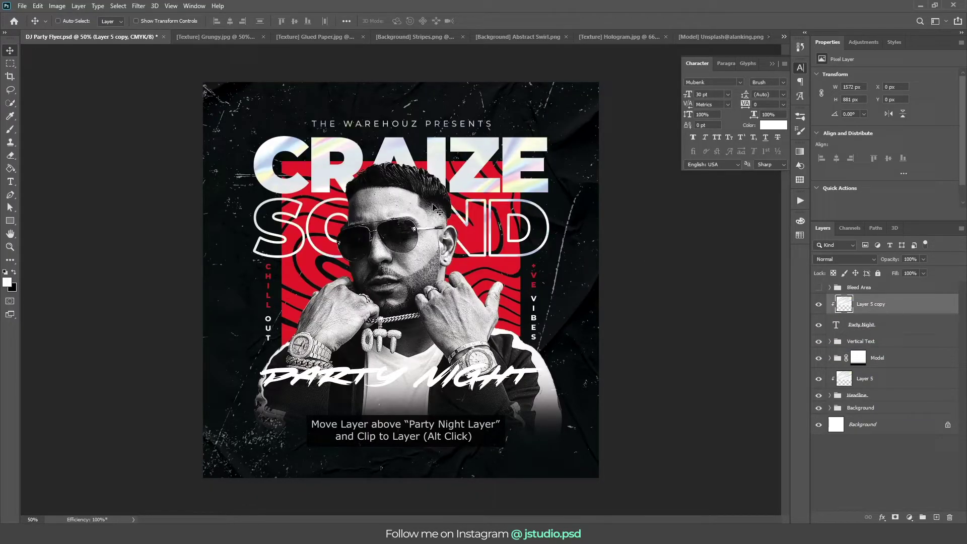
left_click_drag(451, 164, 441, 378)
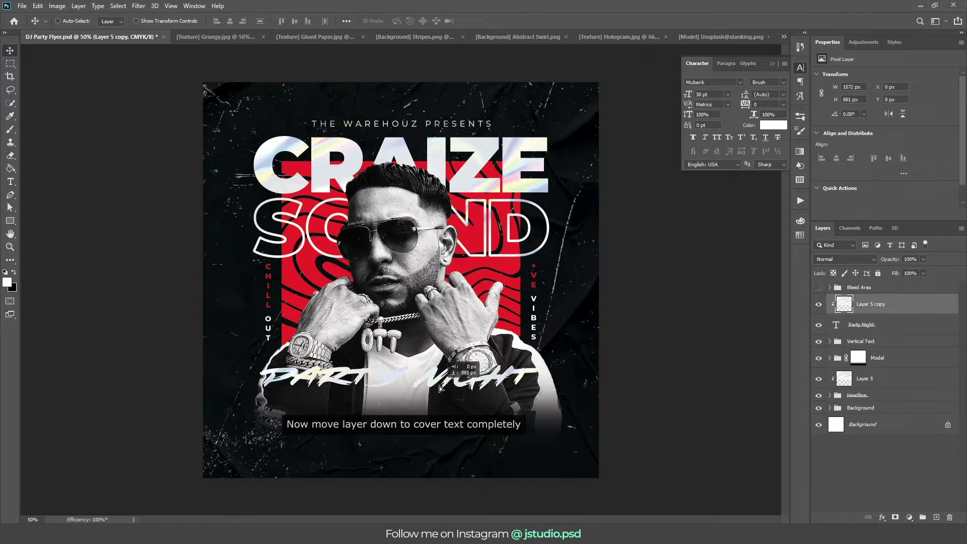
left_click_drag(441, 379, 442, 380)
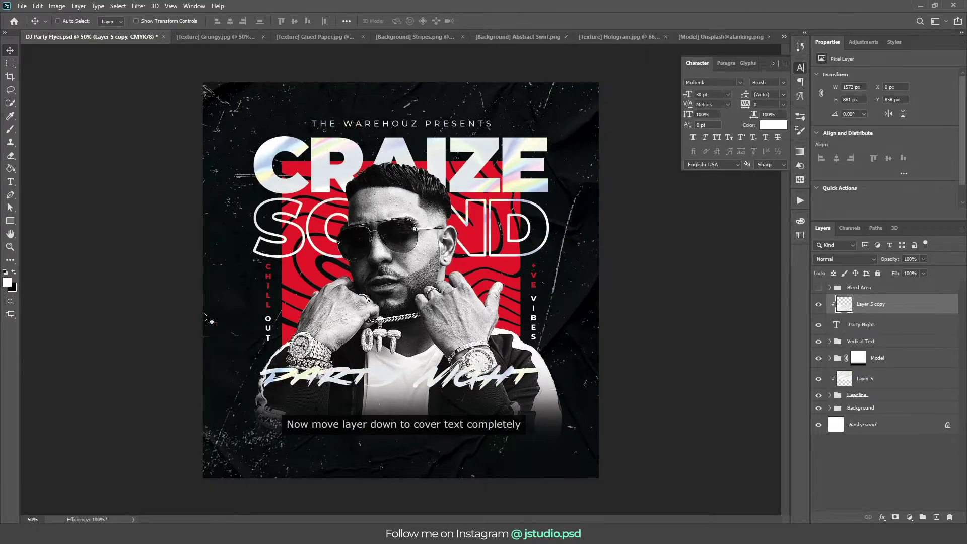
left_click(11, 221)
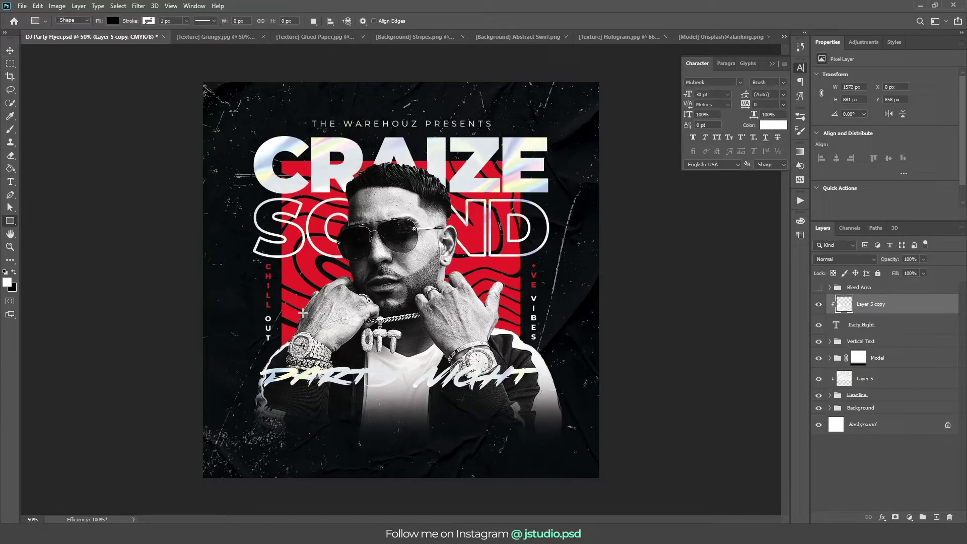
Draw a 1165 x 70 px rectangle and centre it under Party Night.
left_click(396, 411)
type("1165")
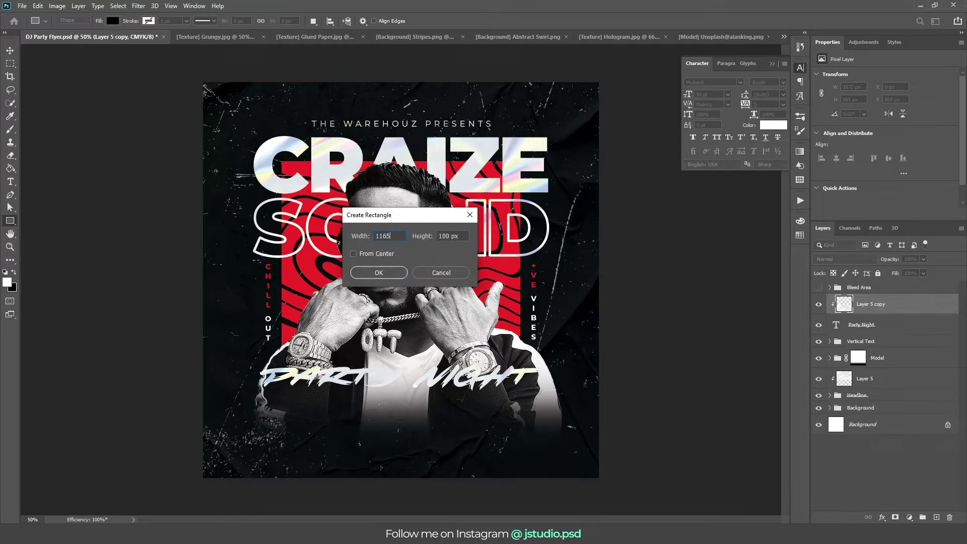
key("Tab")
key("Return")
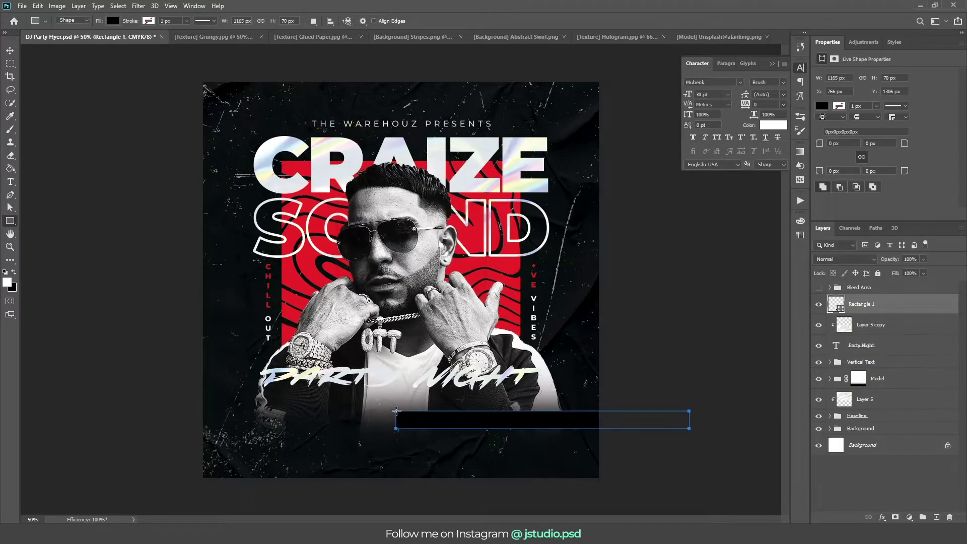
key("v")
left_click_drag(523, 423, 408, 409)
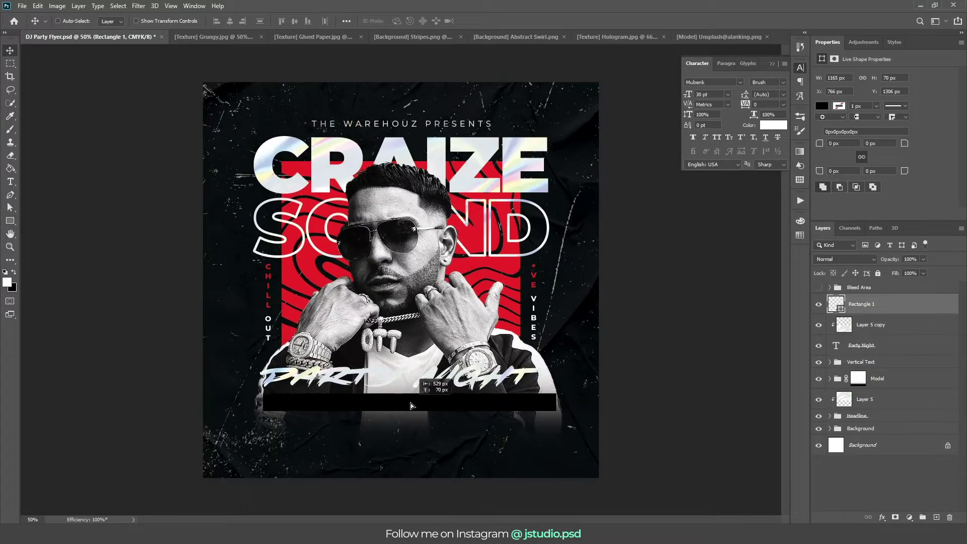
Change the footer rectangle's fill to a gradient.
key("a")
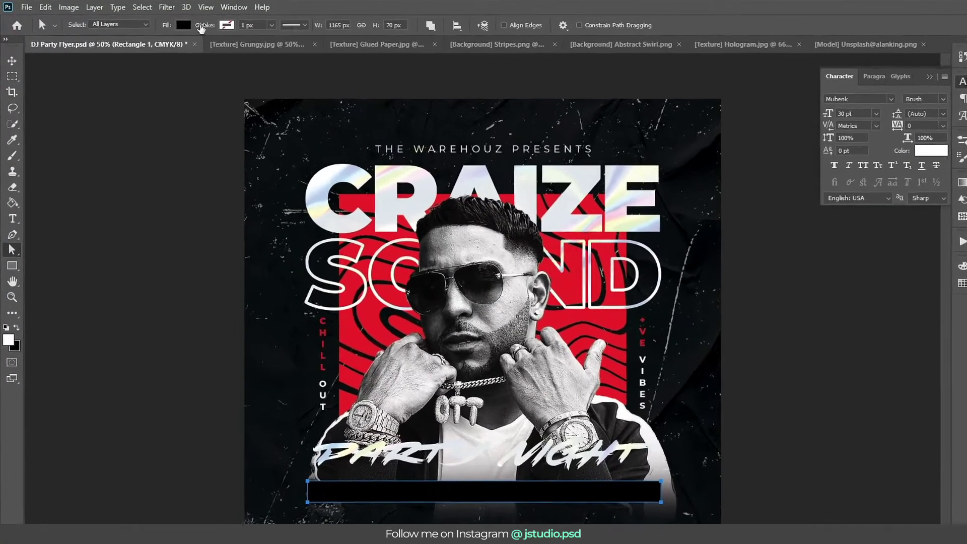
left_click(152, 20)
left_click(166, 52)
key("Return")
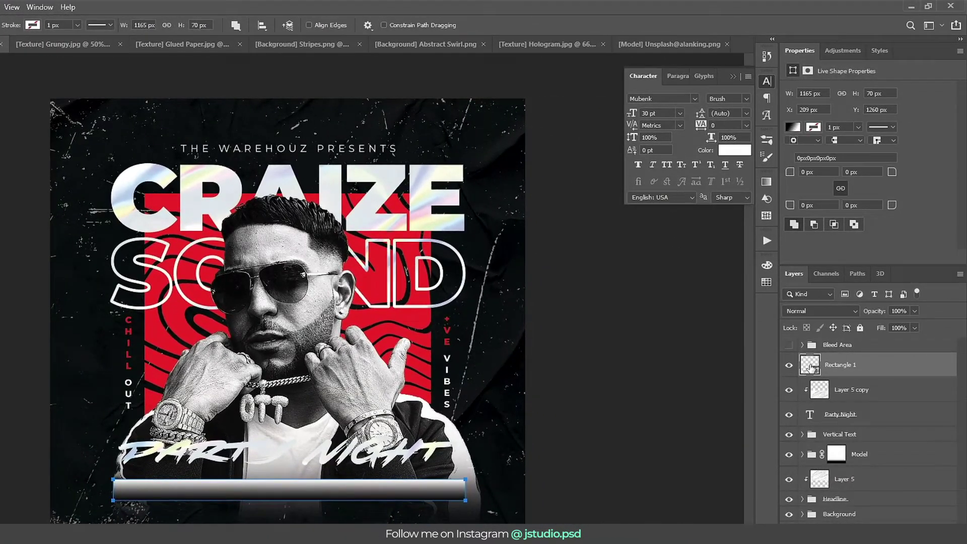
Set the gradient to angle 0, Reflected style, with a red left colour stop.
double_click(810, 366)
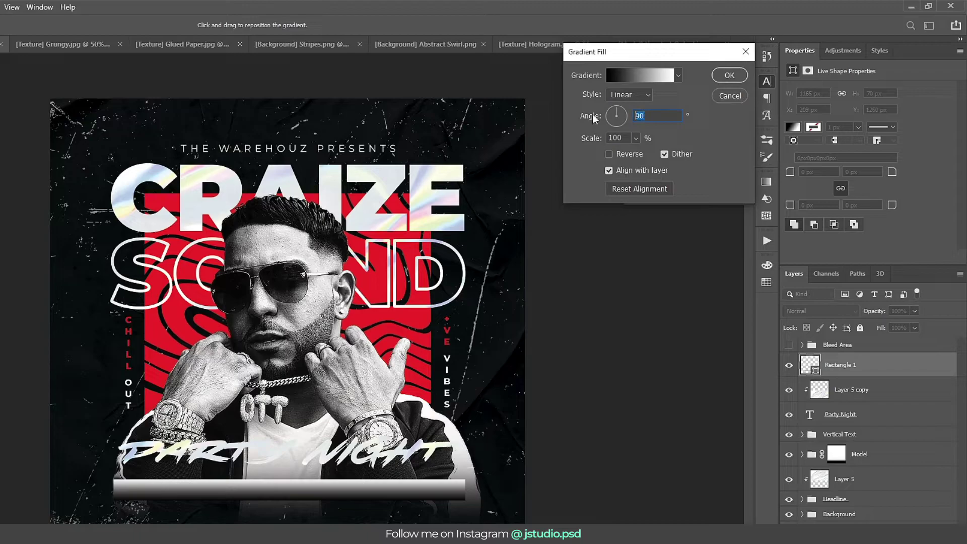
type("0")
left_click(632, 95)
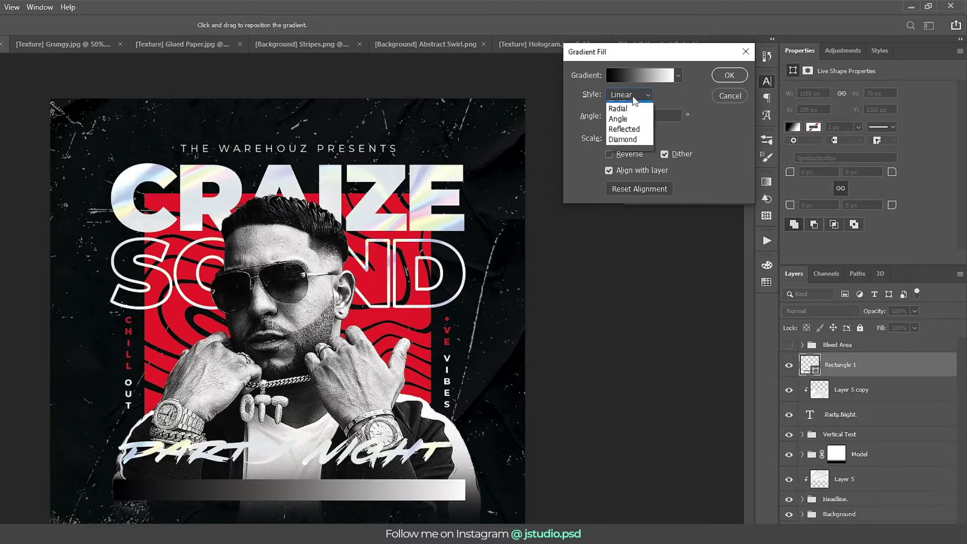
left_click(629, 132)
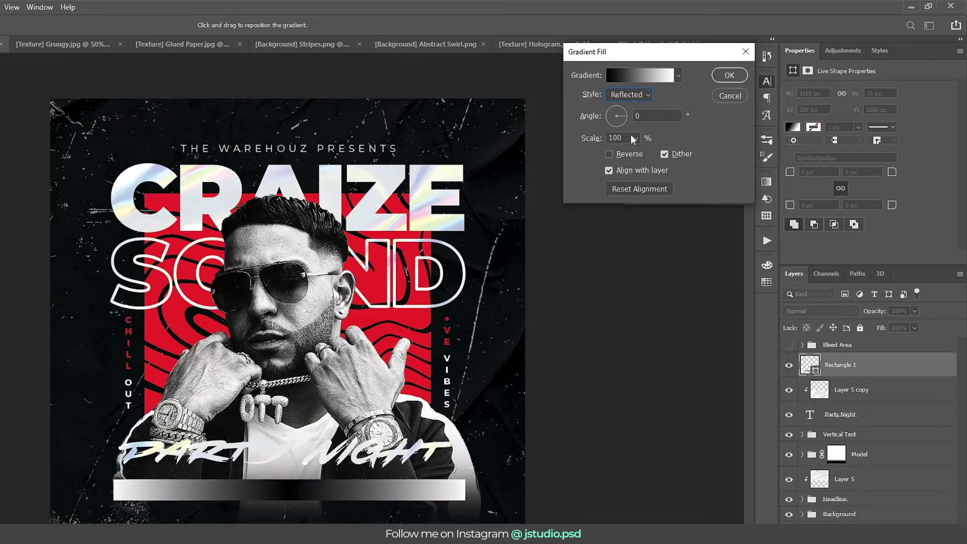
left_click(641, 78)
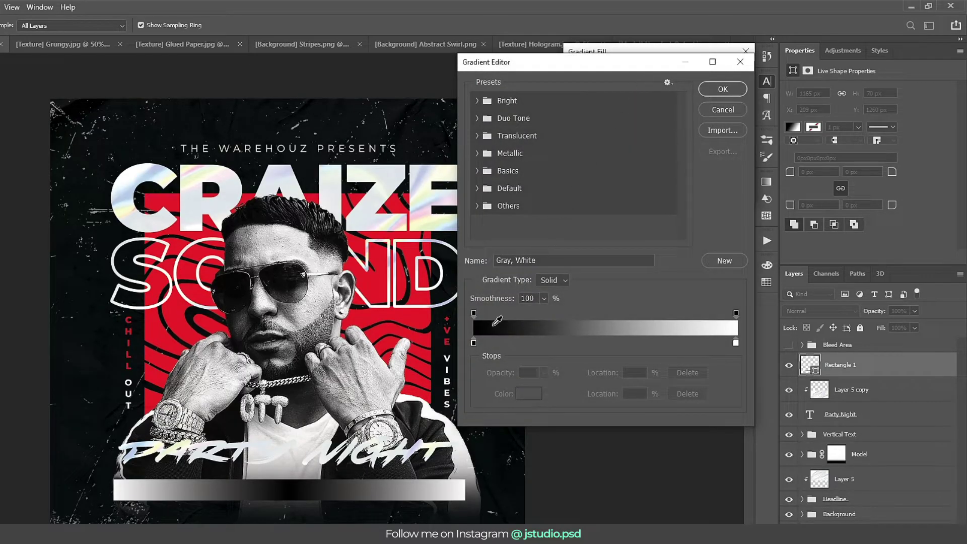
double_click(473, 343)
type("0")
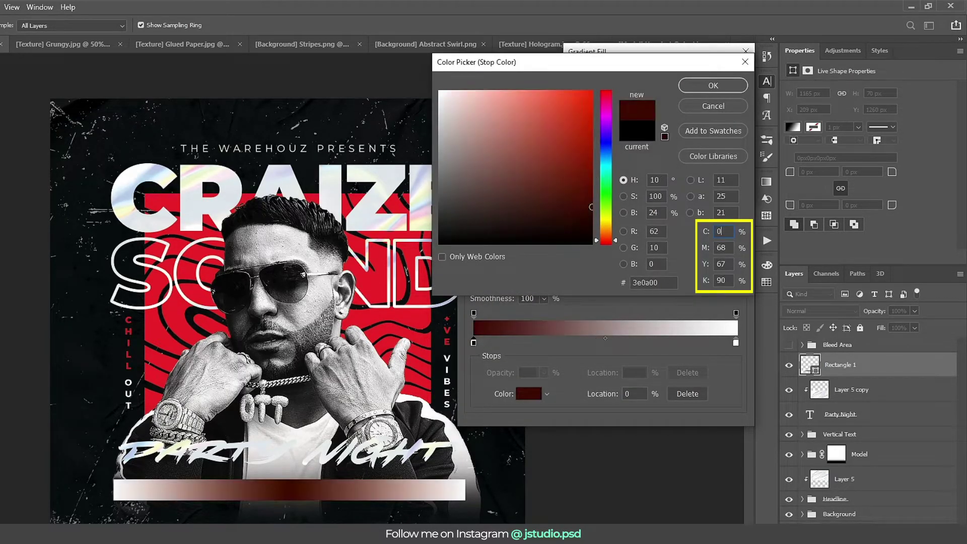
type("100")
key("Tab")
type("85")
key("Tab")
type("0")
key("Return")
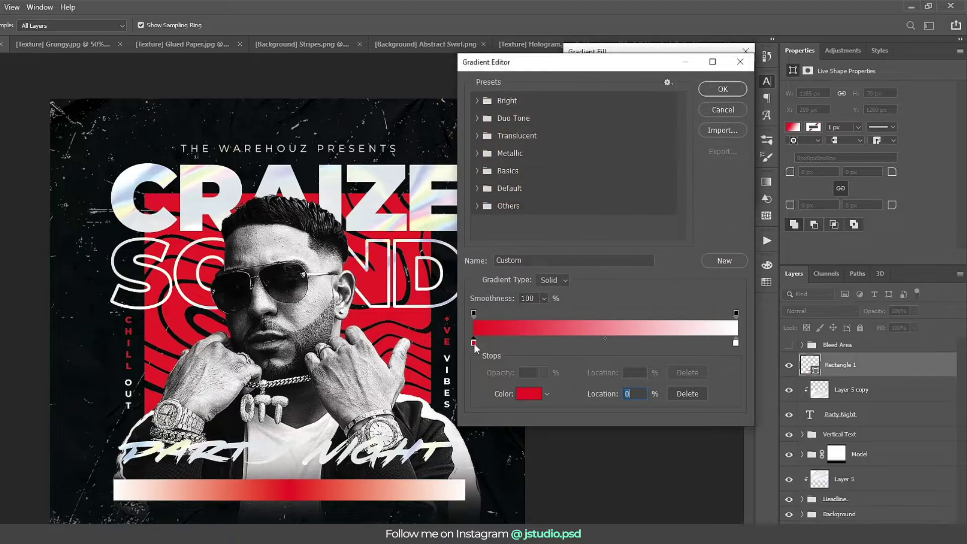
Make the gradient solid red, right opacity stop 0% and left opacity stop at 60.
left_click(718, 343)
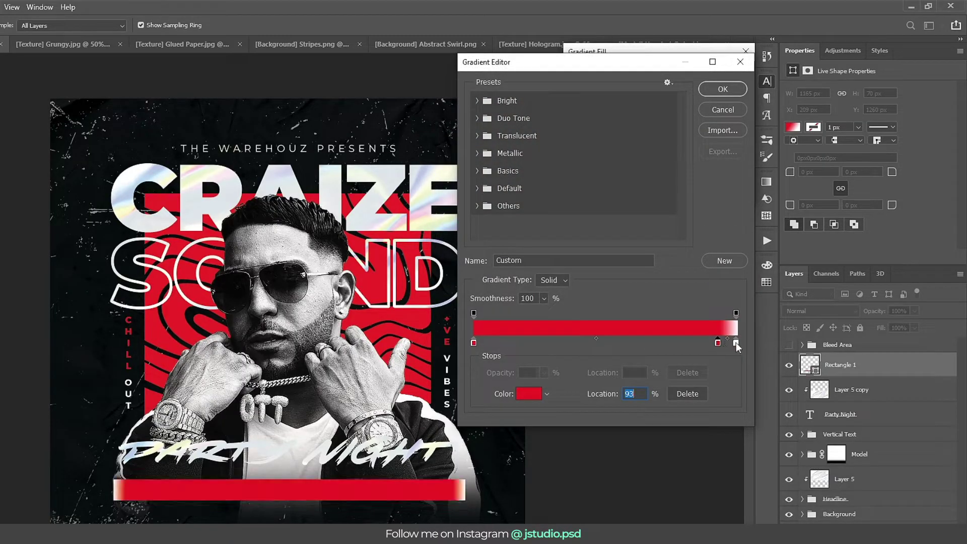
mouse_move(735, 343)
left_mouse_down()
mouse_move(719, 349)
mouse_move(743, 349)
left_mouse_up()
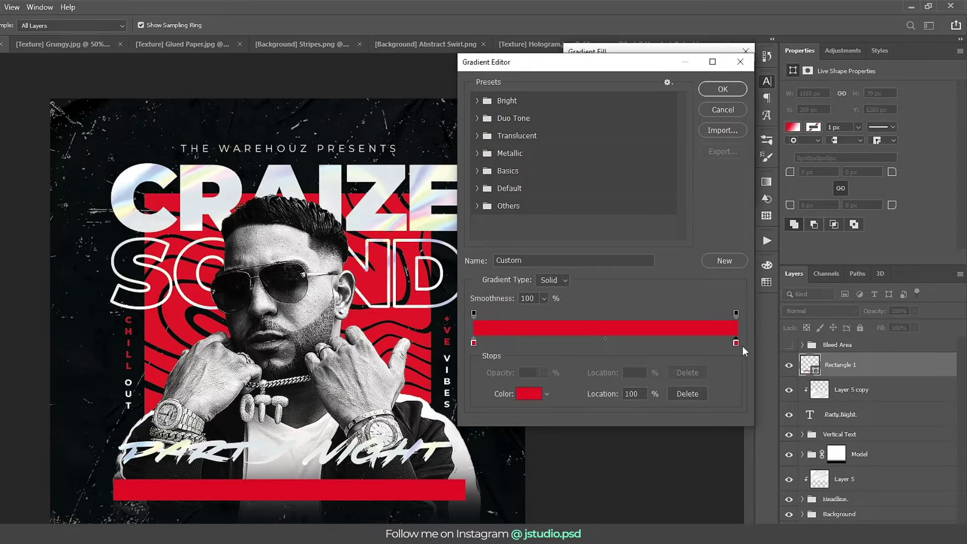
left_click(735, 313)
type("0")
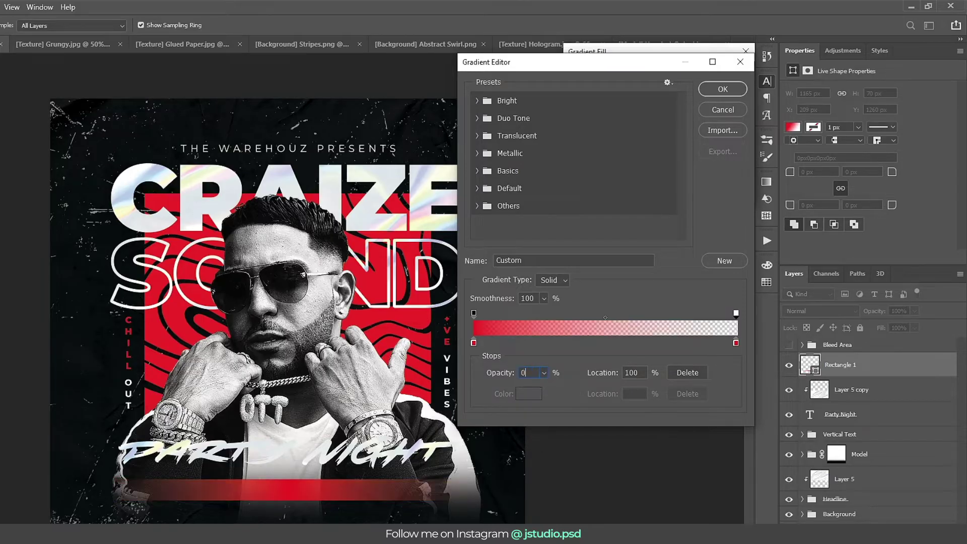
left_click(474, 313)
left_click(634, 372)
type("60")
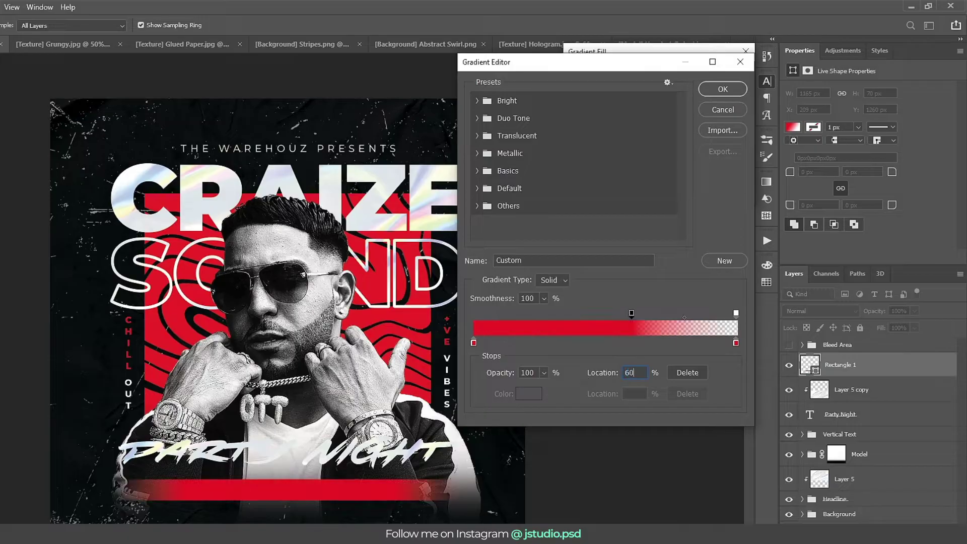
left_click(724, 89)
left_click(729, 75)
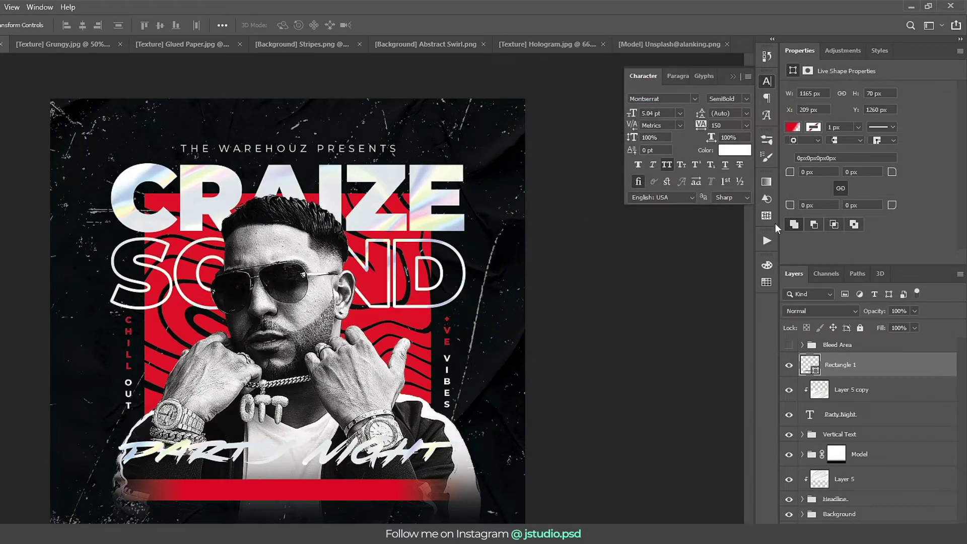
Use Blend If so the dark texture shows through the red bar.
double_click(887, 372)
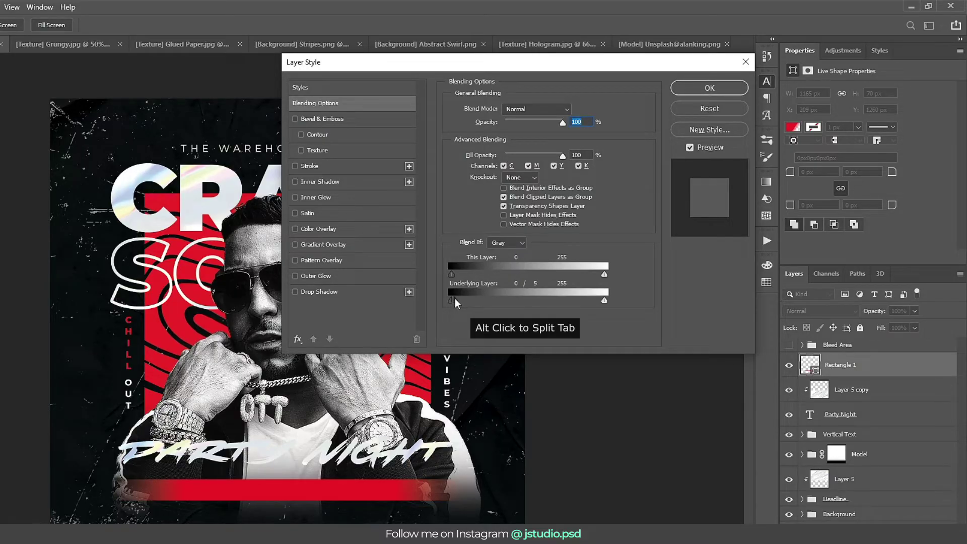
left_click_drag(452, 299, 458, 297)
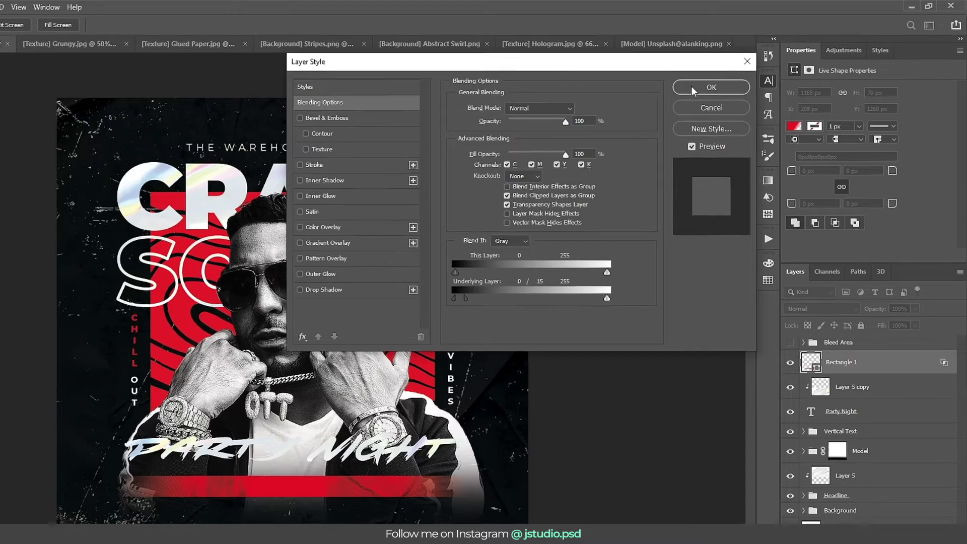
left_click(702, 88)
Paste the RSVP, 31ST DEC and website line and centre it on the red bar.
key("t")
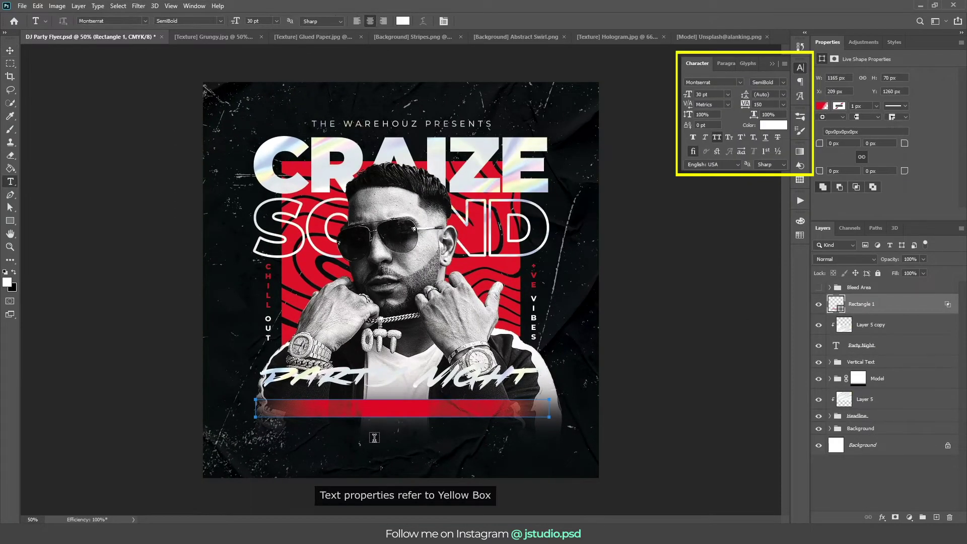
left_click(378, 441)
key("ctrl+v")
key("ctrl+Return")
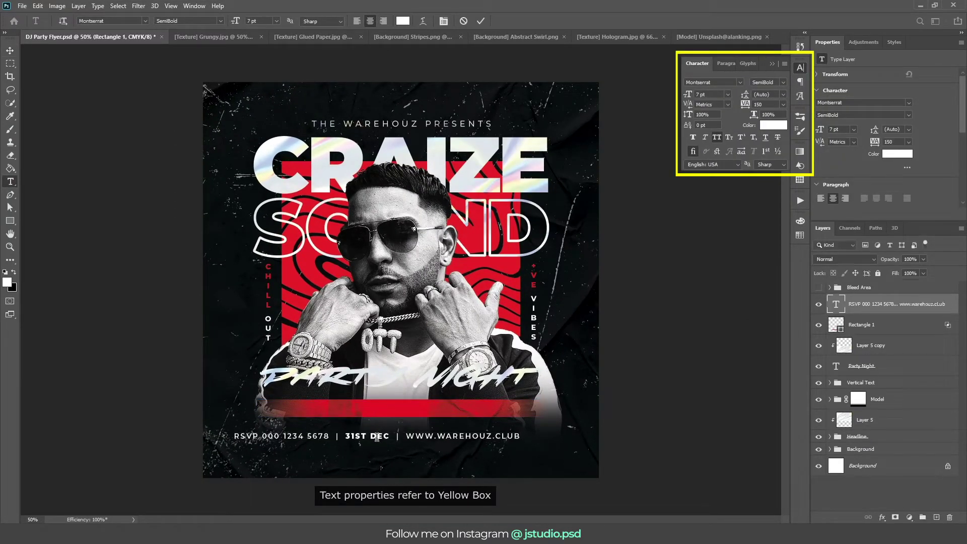
key("v")
left_click_drag(401, 441, 428, 412)
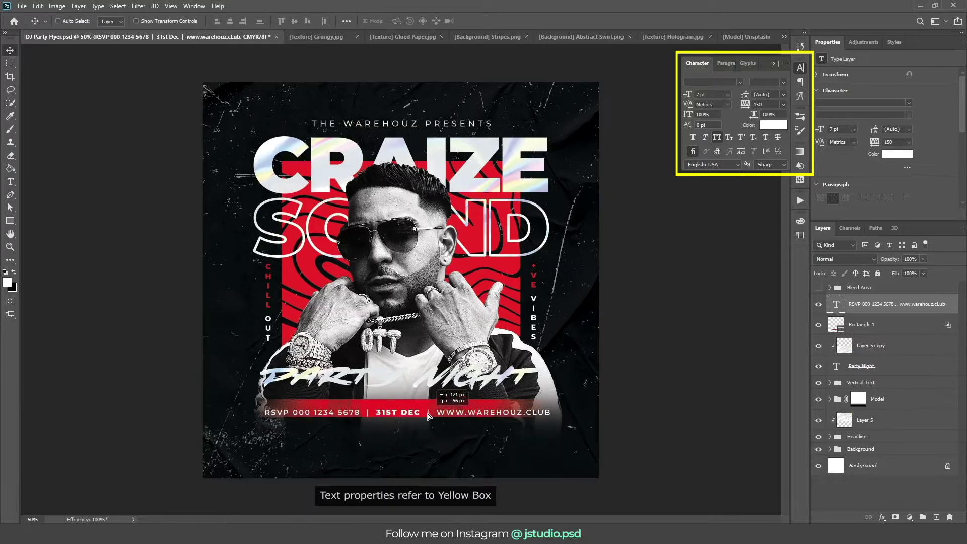
Paste the venue address line and centre it beneath the red bar.
key("t")
left_click(393, 439)
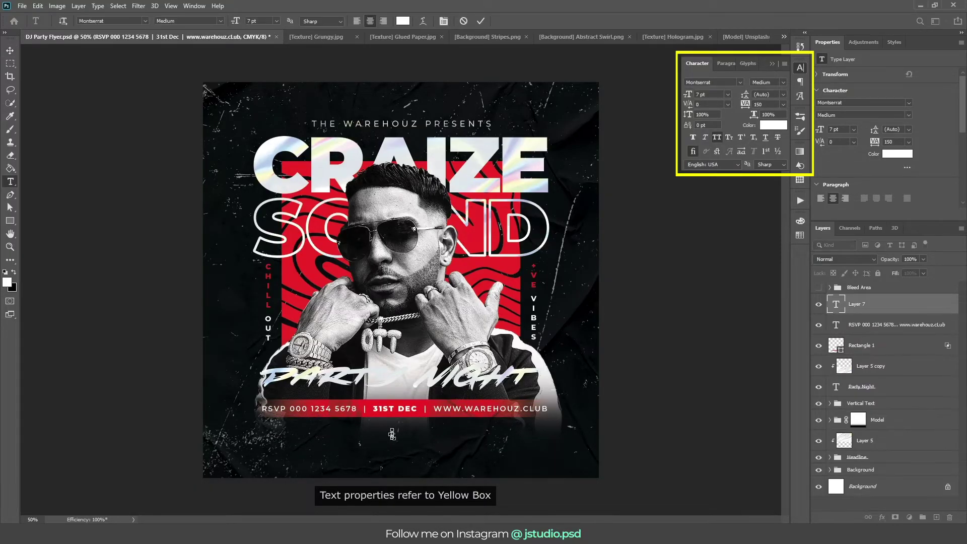
type("The Warehouz 177 Fifth Avenue California CA")
key("ctrl+Return")
key("v")
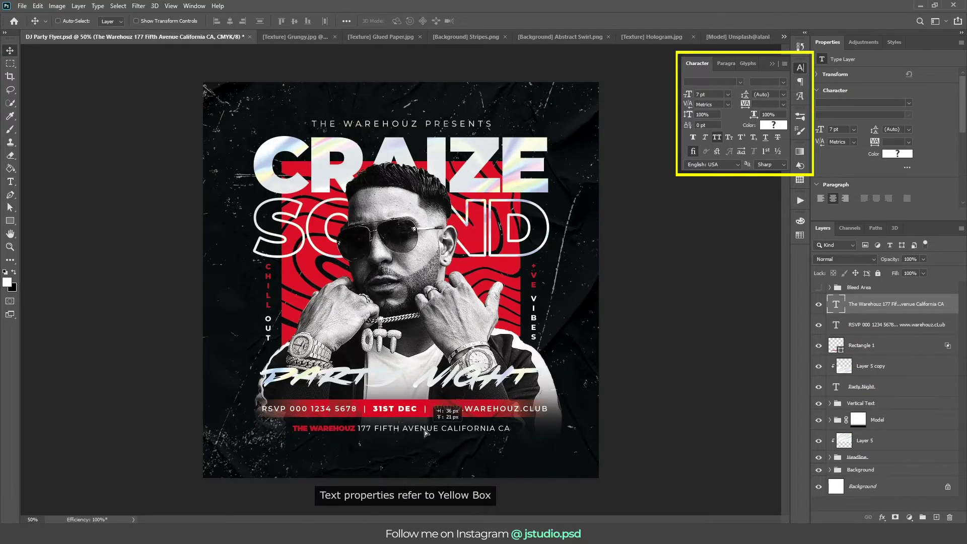
left_click_drag(423, 440, 432, 434)
key("alt+shift+bracketleft")
key("alt+shift+bracketleft")
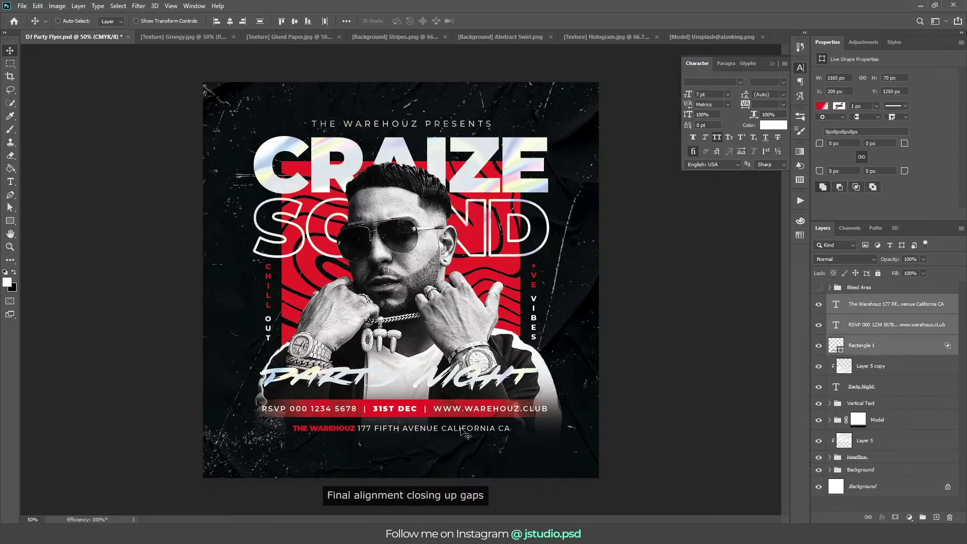
Nudge the footer bar and text up and centre them horizontally with Party Night.
key("shift+Up")
key("shift+Up")
key("Up")
key("Up")
key("Up")
left_click(890, 387, "ctrl")
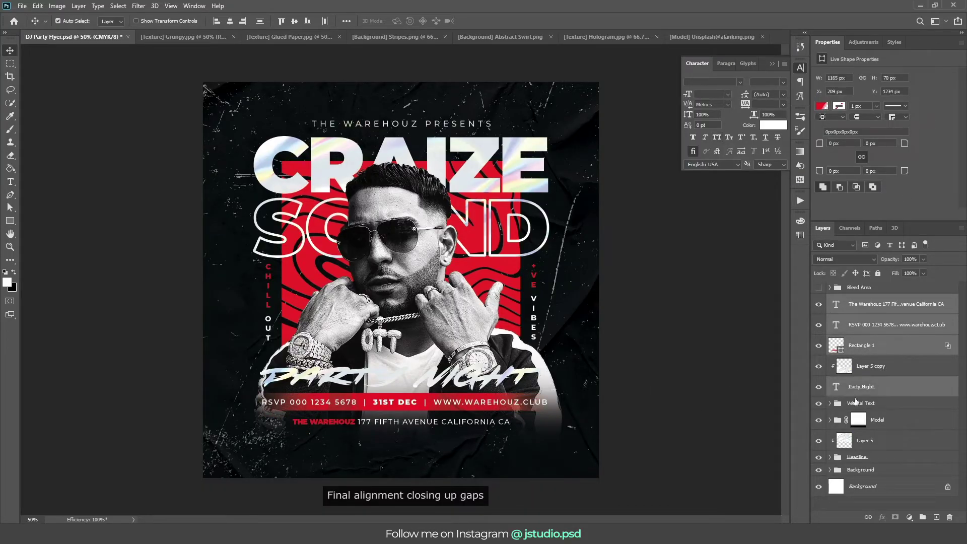
left_click(229, 20)
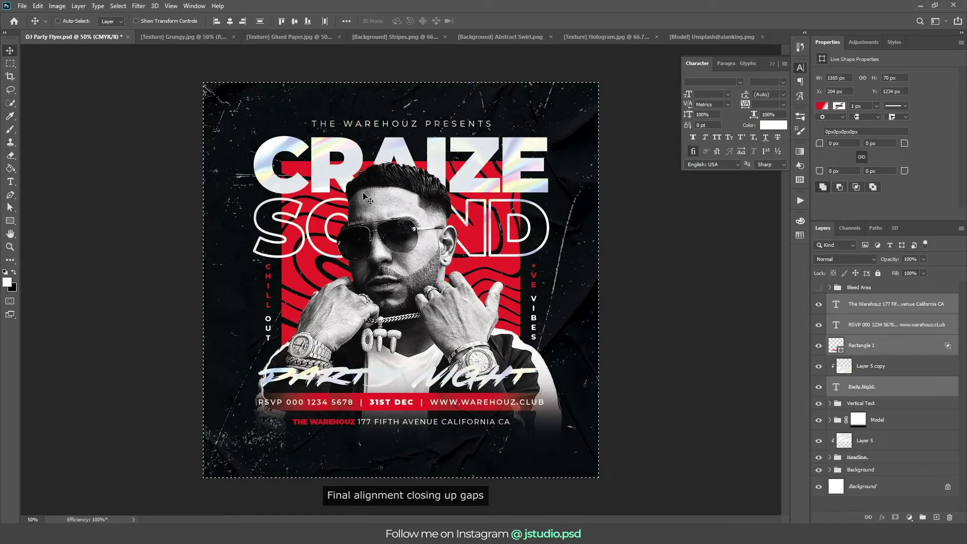
Group the footer layers, Party Night and Layer 5 copy into a folder named Footer.
left_click(894, 371, "ctrl")
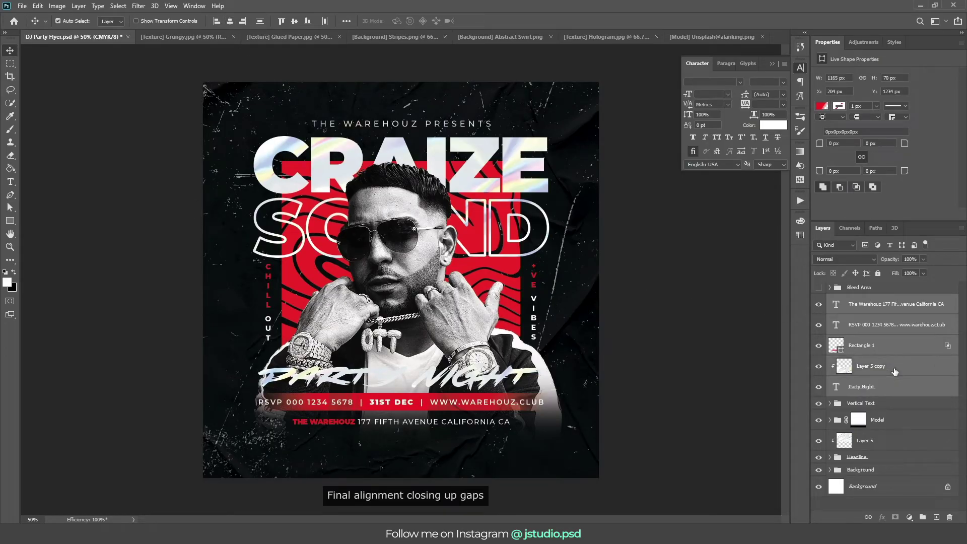
key("ctrl+g")
double_click(850, 299)
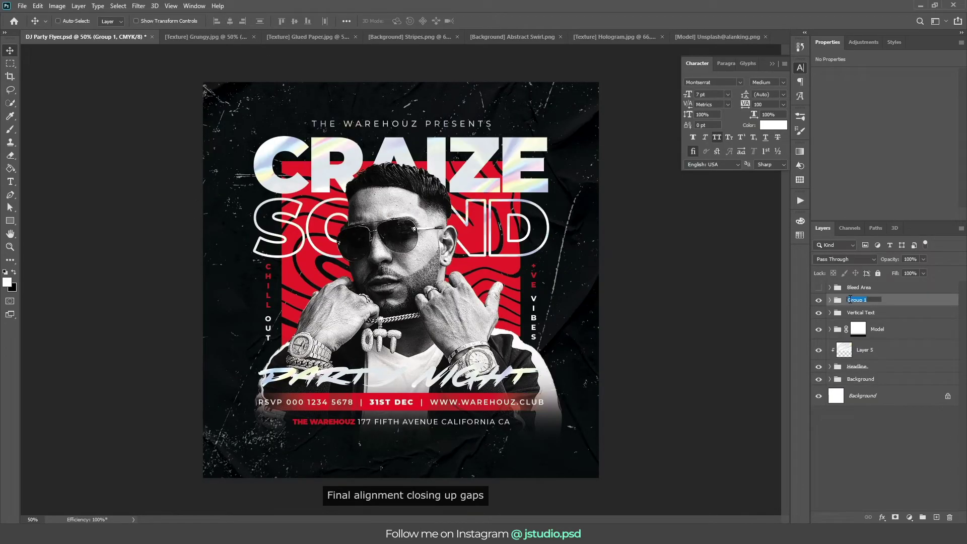
type("Footer")
key("Return")
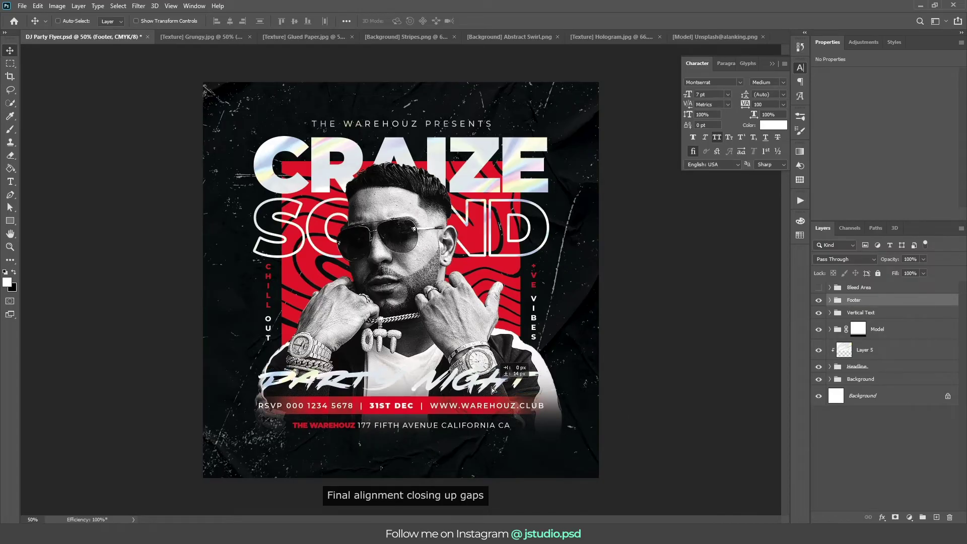